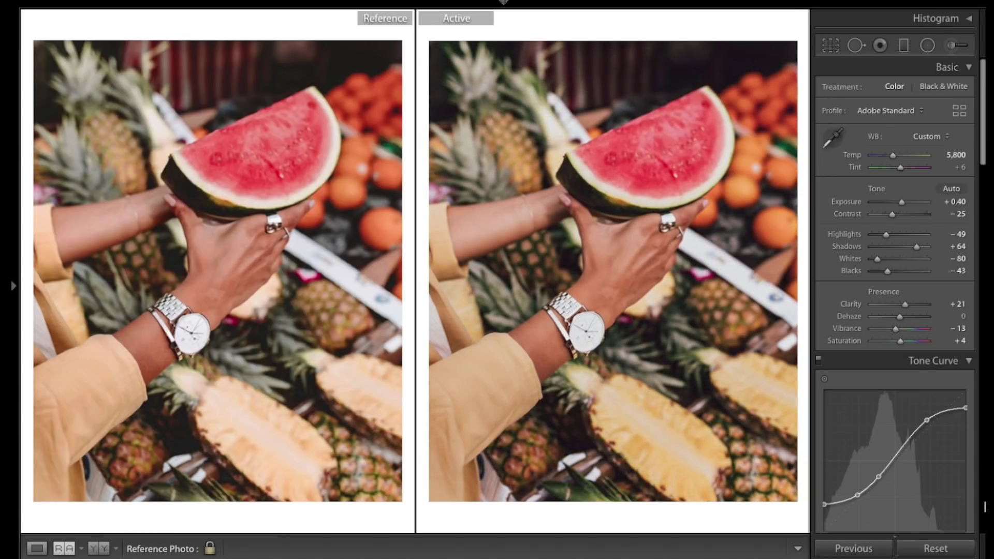
- Compare the edited watermelon photo with its unedited version
key(backslash)
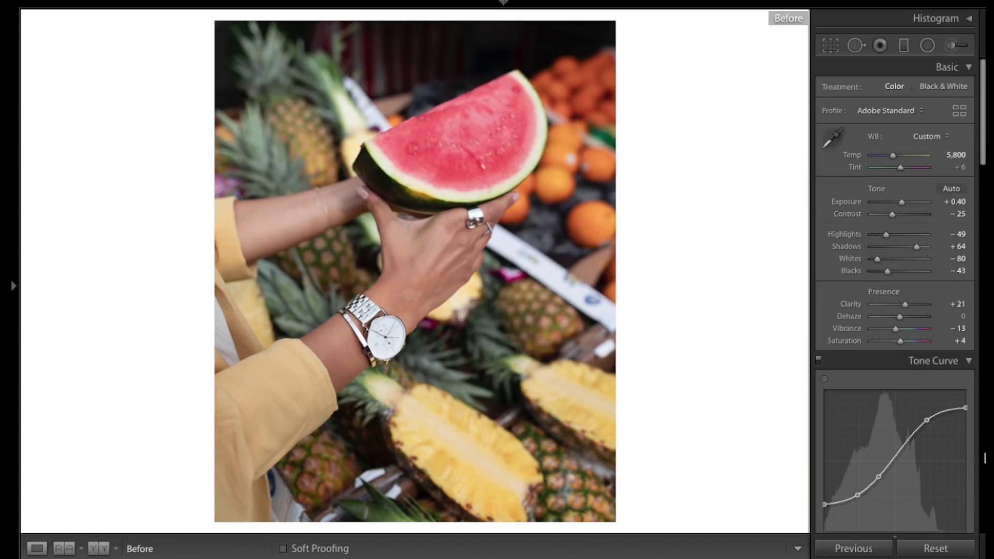
key(backslash)
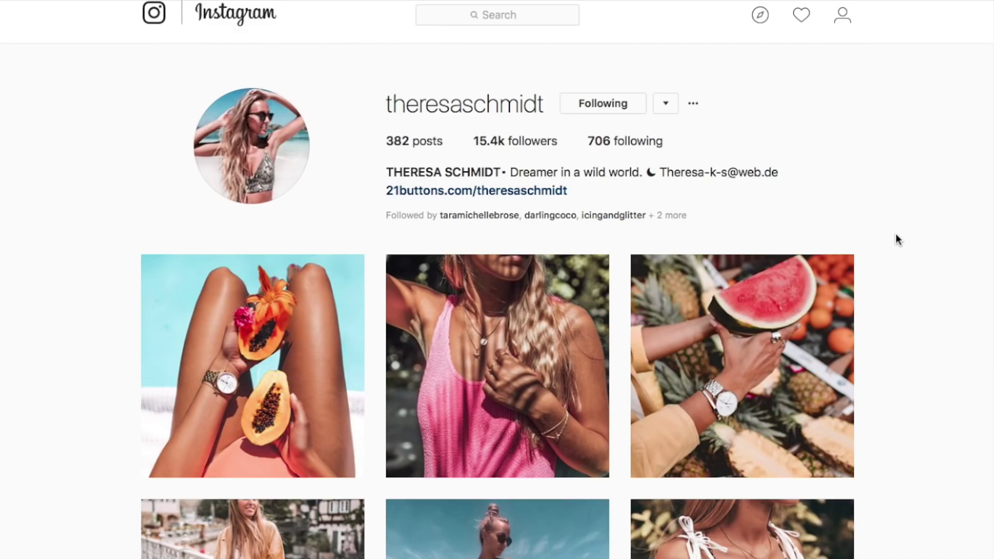
- Switch to the Instagram profile and examine the colours and overall style of the photos in its grid
scroll(895, 234, down, 5)
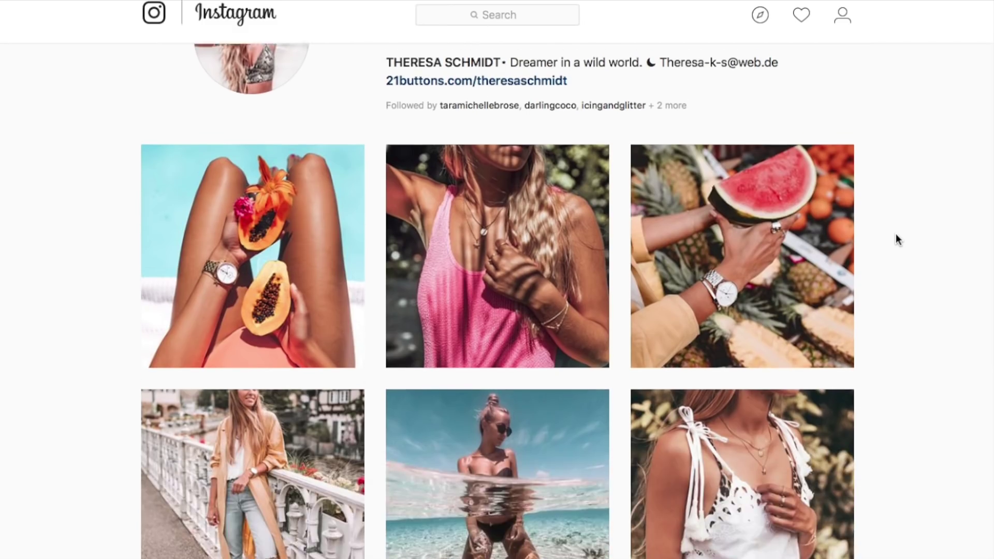
scroll(896, 234, down, 10)
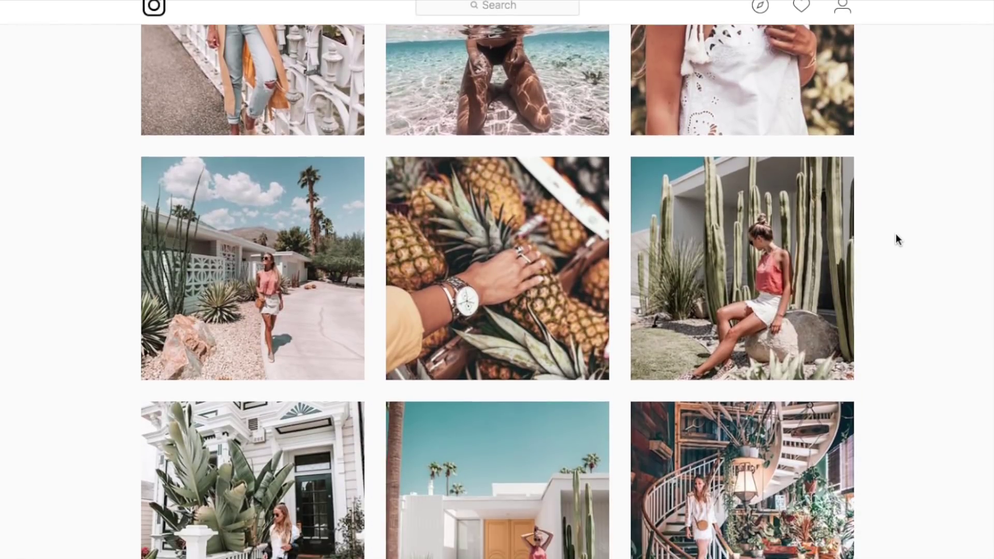
scroll(896, 234, down, 6)
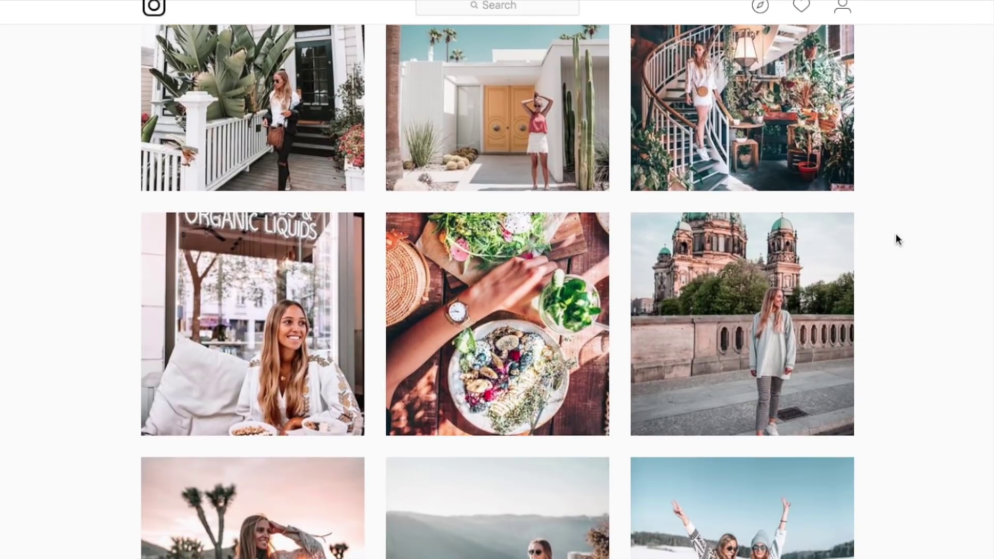
scroll(896, 234, up, 15)
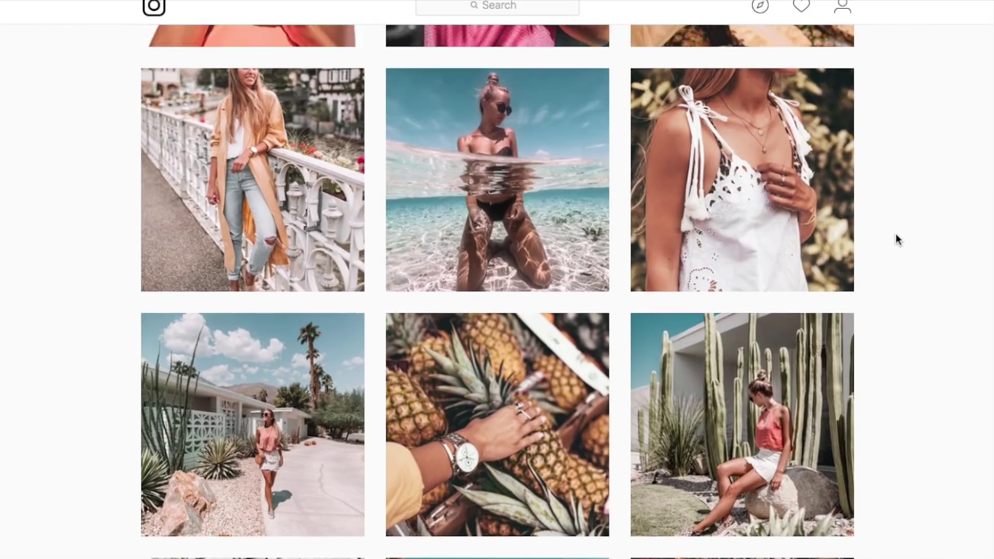
scroll(896, 234, up, 5)
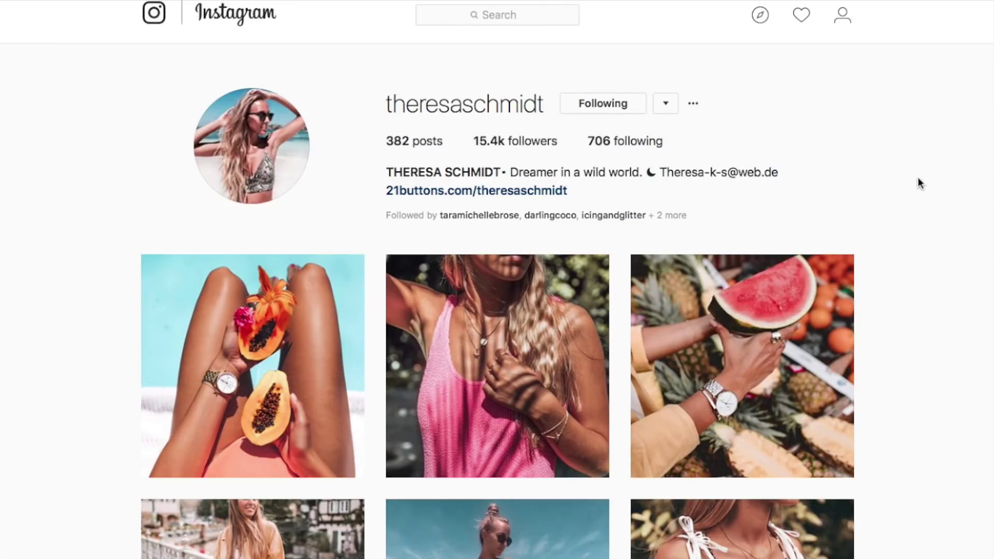
scroll(919, 182, down, 1)
scroll(920, 183, down, 6)
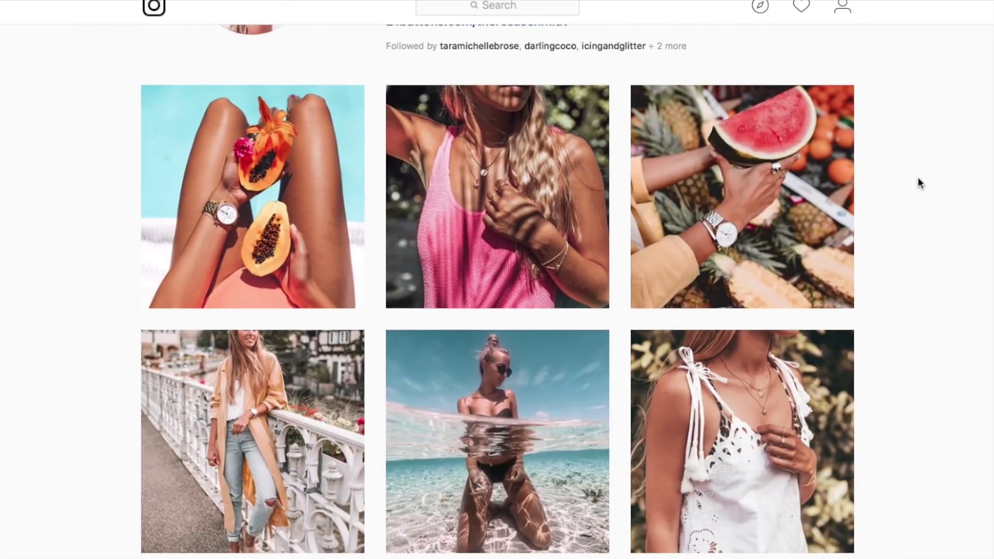
scroll(919, 183, up, 6)
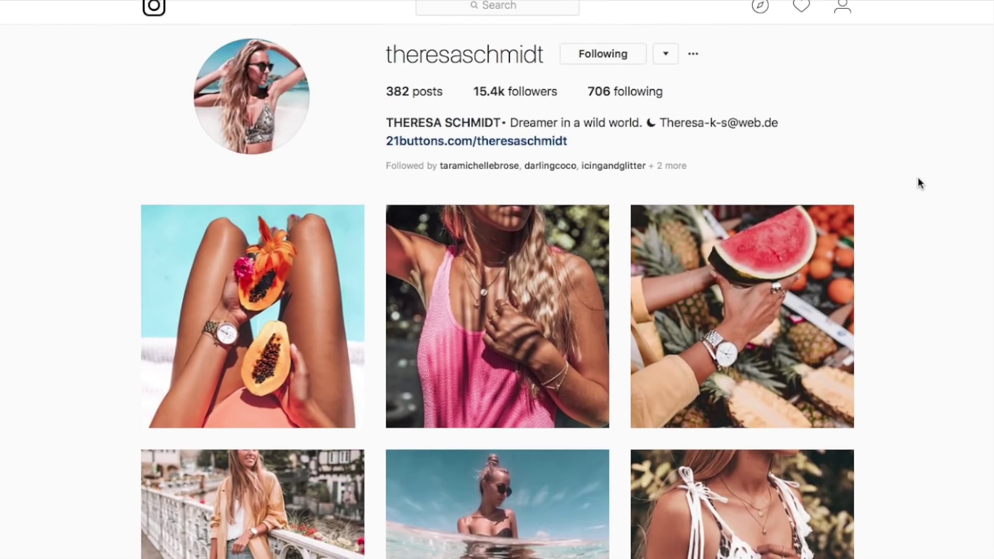
- View the watermelon post on its own, close it, and look through the older photos in the profile's grid
click(733, 263)
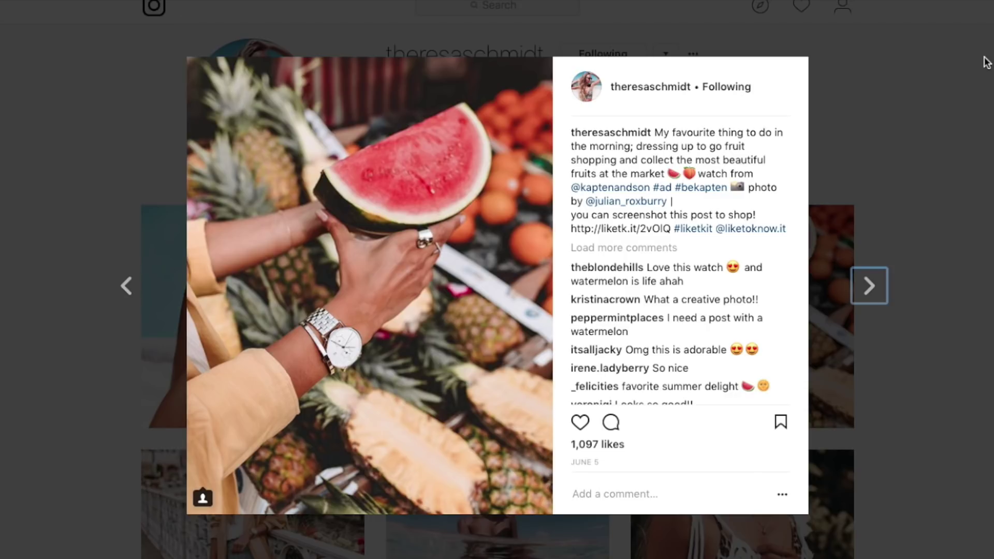
key(Escape)
scroll(807, 317, down, 7)
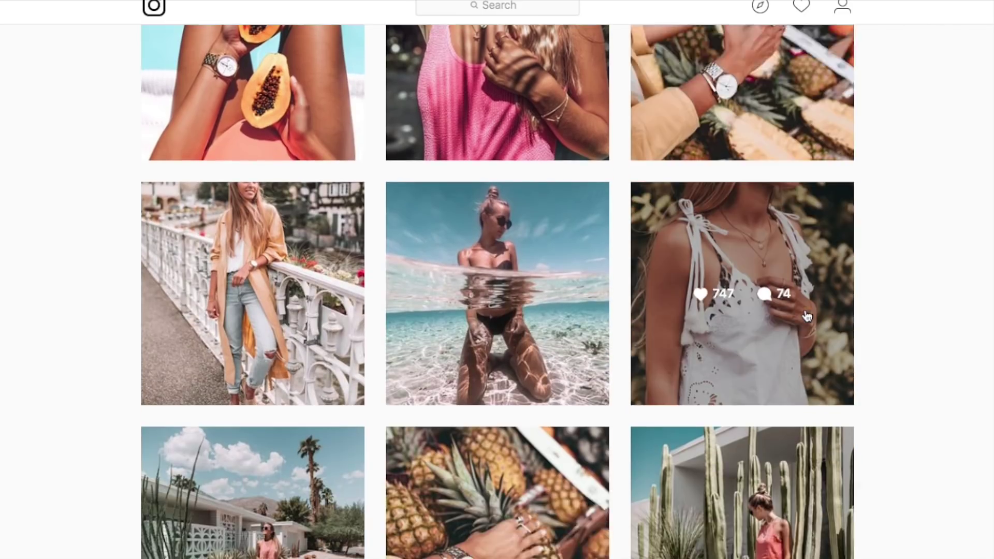
scroll(807, 317, down, 5)
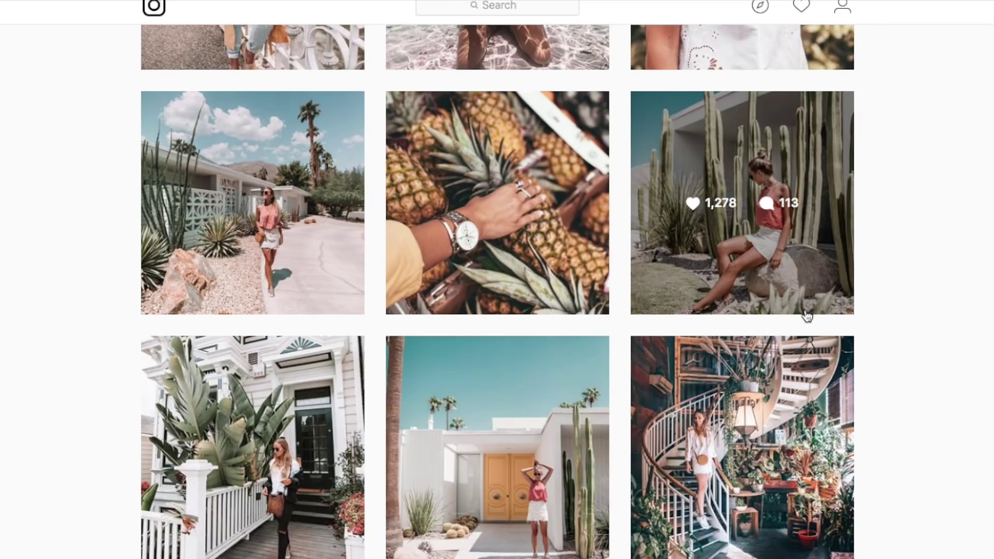
scroll(806, 316, down, 9)
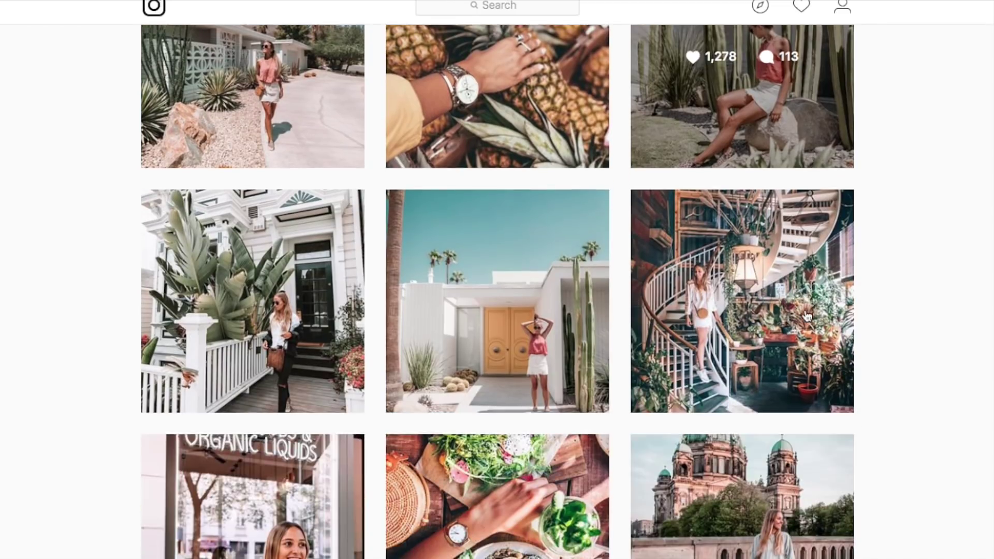
scroll(807, 316, down, 2)
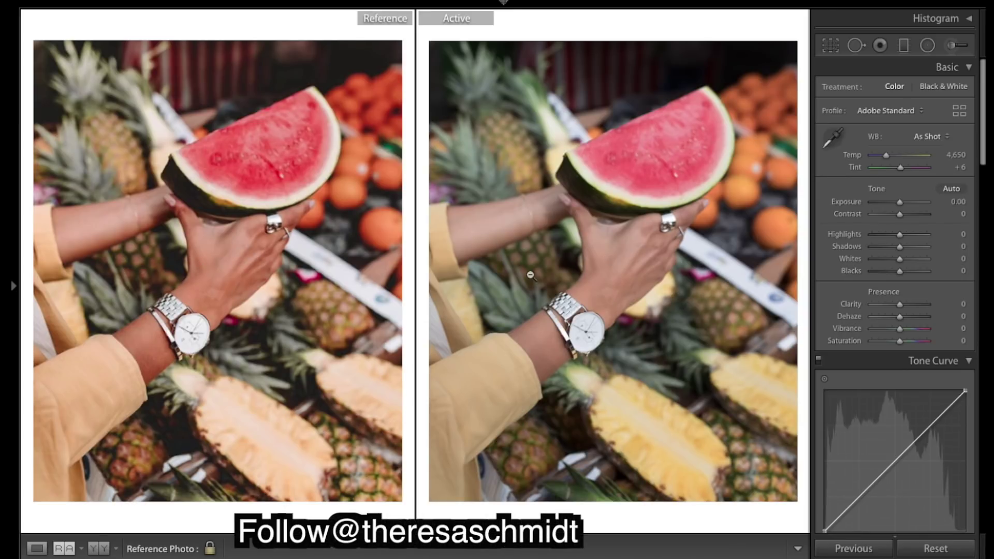
- Switch to Lightroom and enable lens profile corrections for the active watermelon photo
scroll(978, 279, down, 15)
scroll(926, 366, down, 7)
click(825, 270)
click(825, 270)
click(826, 270)
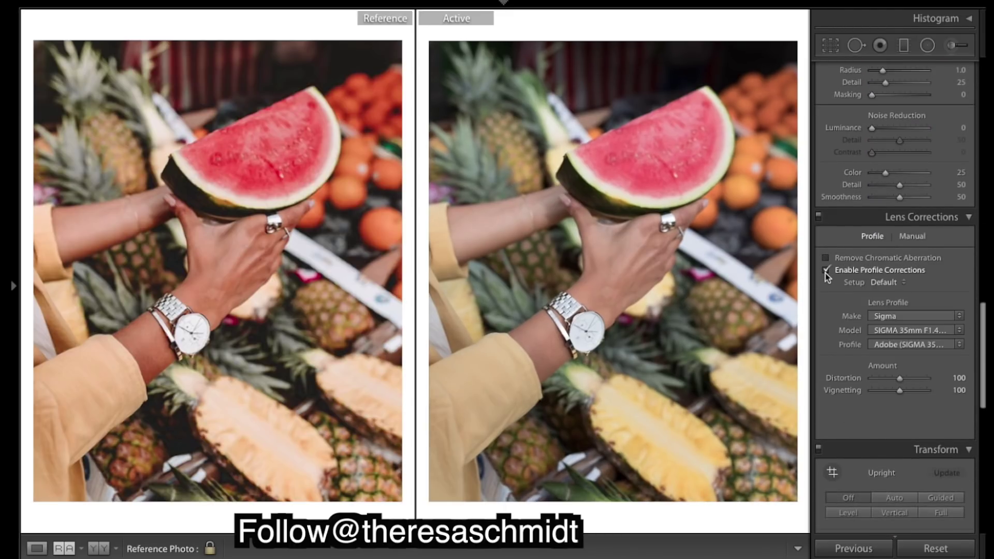
- Set the active photo's white balance temperature to 5,800
scroll(919, 157, up, 5)
scroll(919, 156, up, 8)
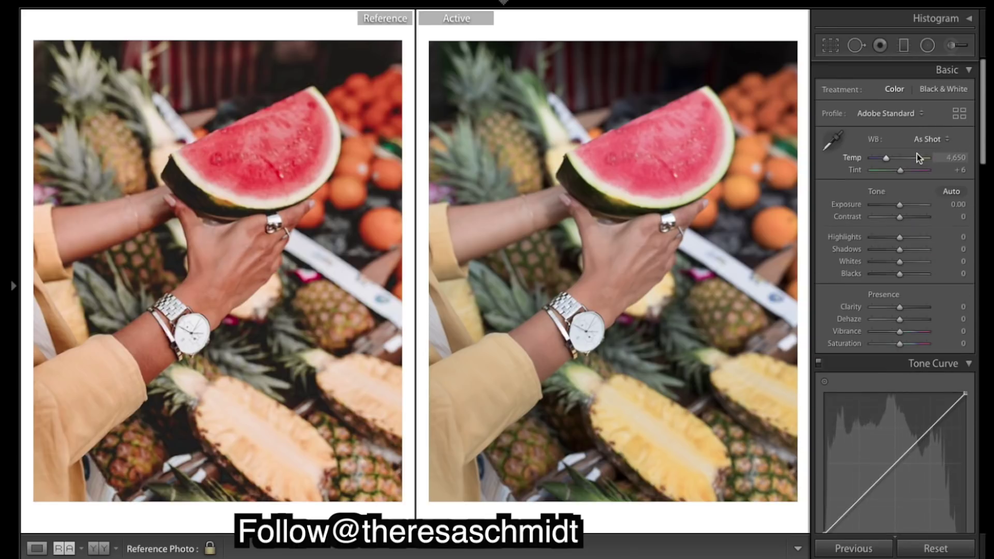
click(950, 155)
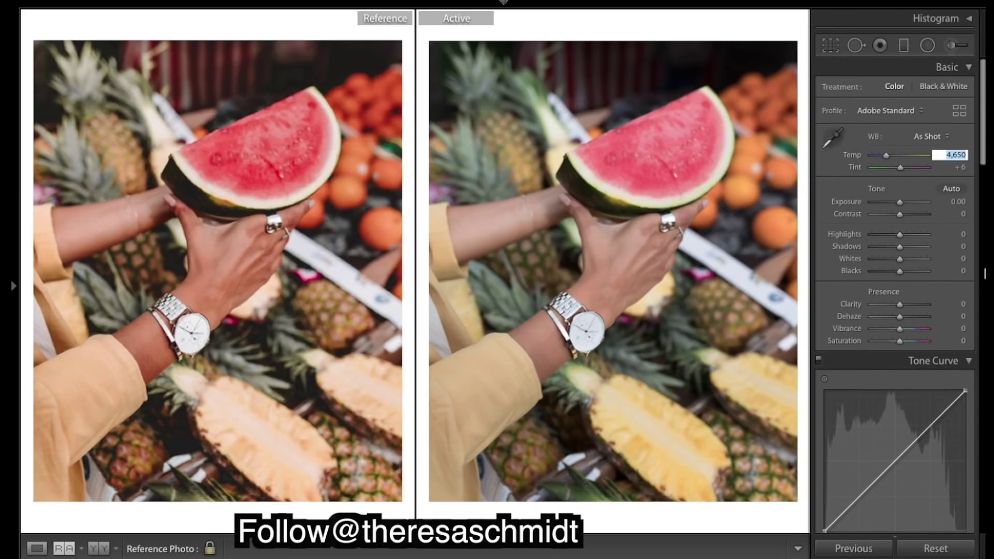
text(5800)
key(Return)
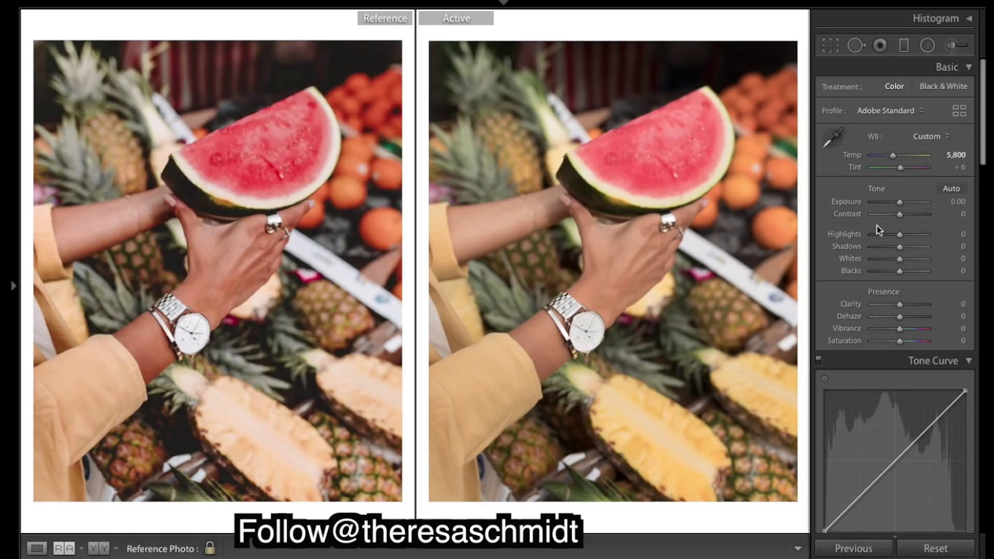
- Set the photo's exposure to +0.40 and its contrast to −25
click(893, 214)
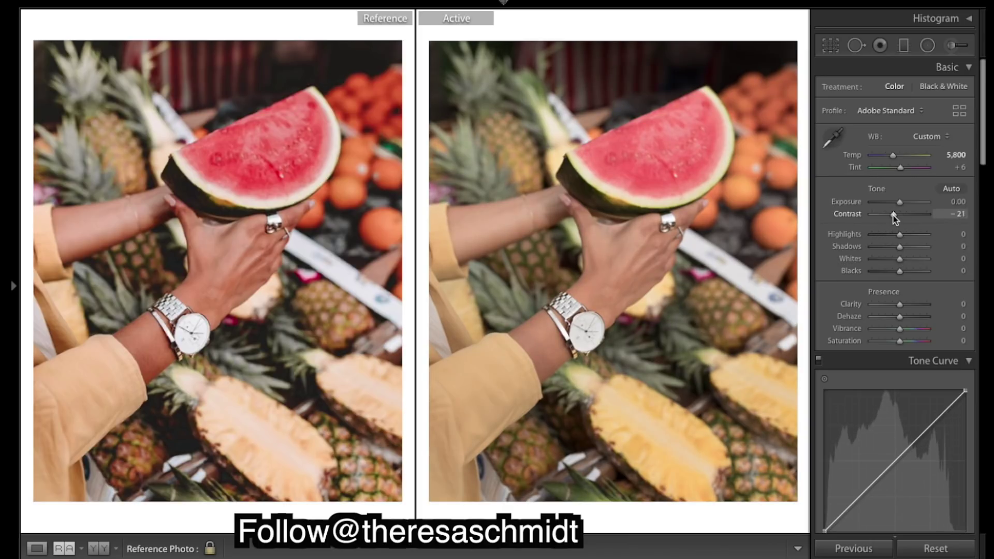
click(902, 203)
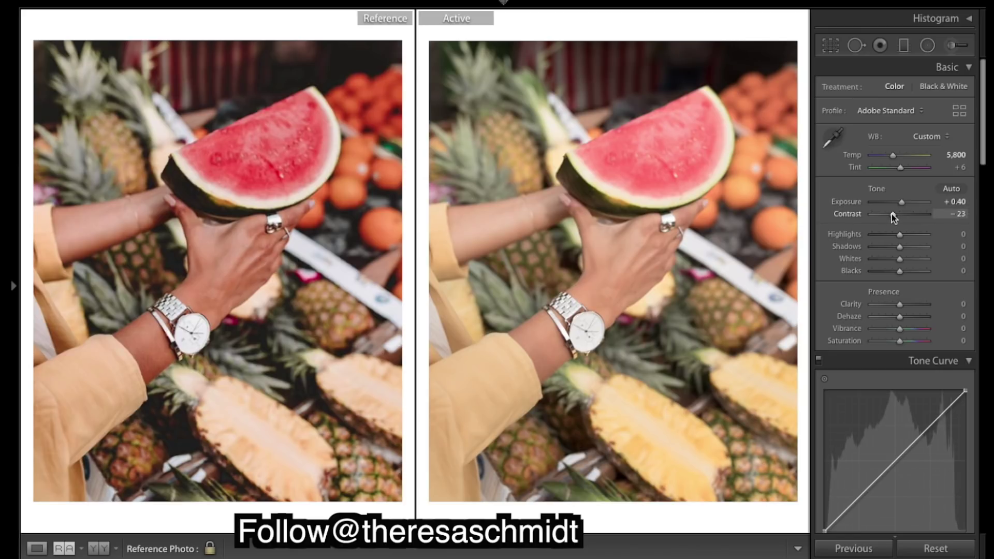
drag(892, 218, 891, 217)
- Shape the Red channel's tone curve into an S, lowering the shadows and setting the highlight point to about 69.4 / 76.5 %
scroll(893, 274, down, 3)
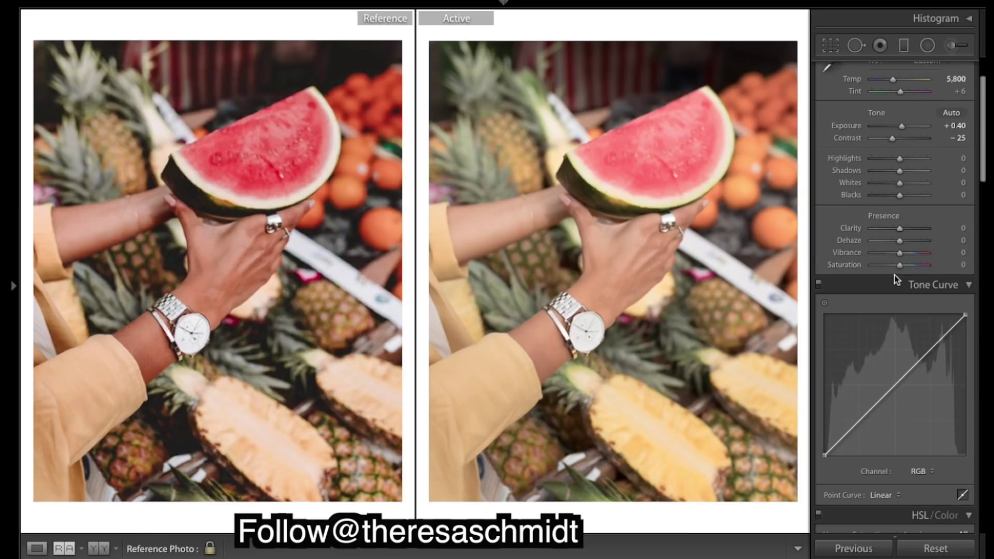
scroll(943, 354, down, 3)
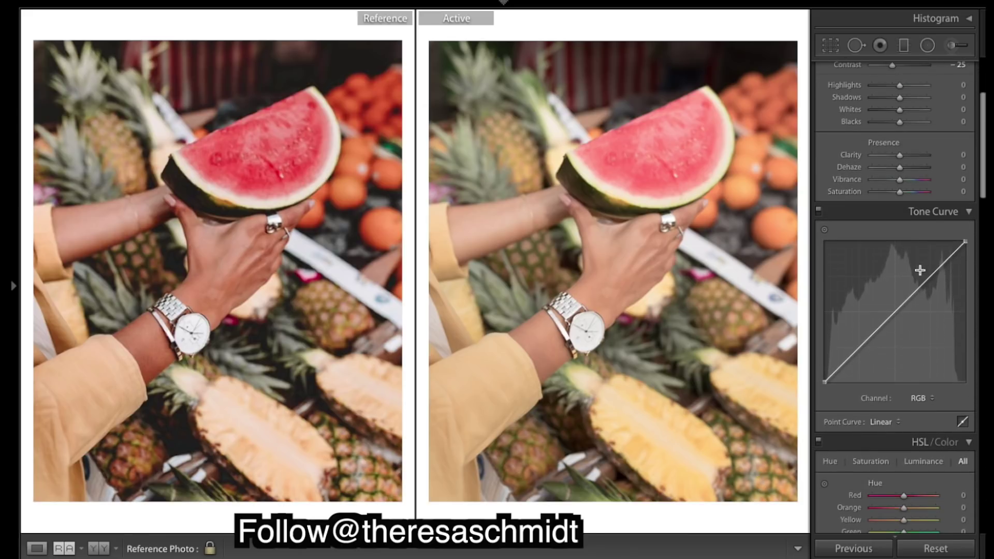
click(932, 398)
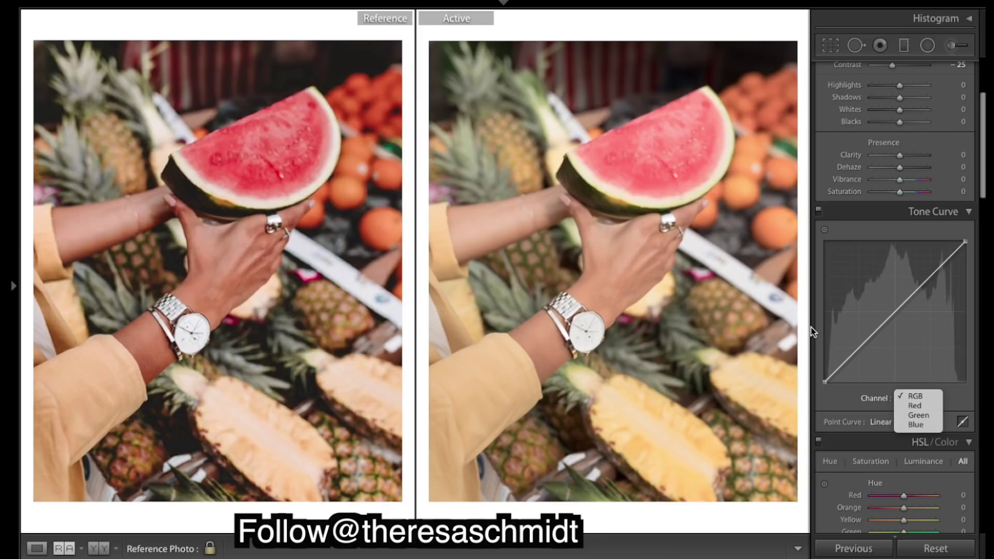
click(909, 408)
drag(825, 383, 888, 316)
drag(925, 277, 922, 276)
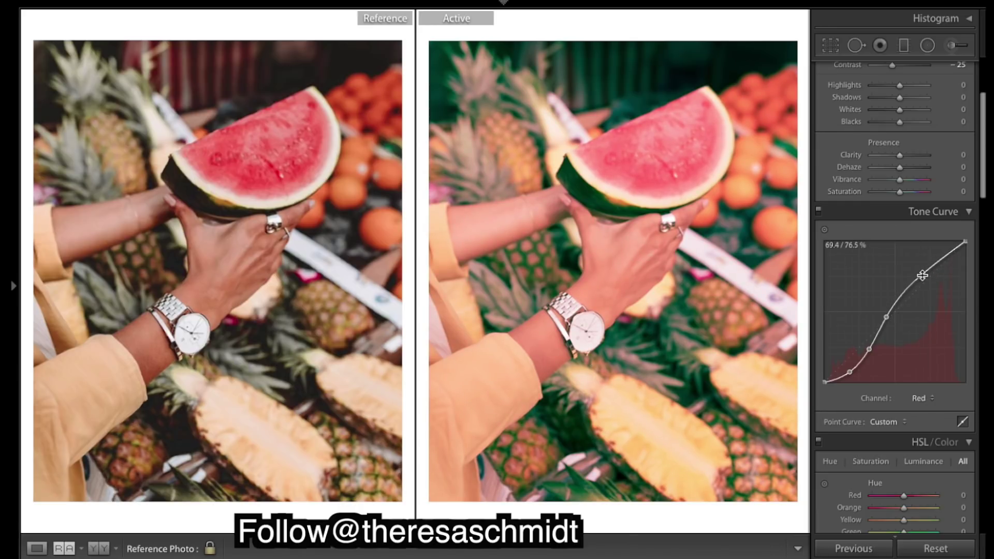
- Shape the Green channel's tone curve into an S, with lowered shadows and a highlight point at about 71.0 / 77.6 %
click(919, 398)
click(919, 410)
drag(849, 358, 888, 316)
click(895, 314)
drag(925, 280, 926, 274)
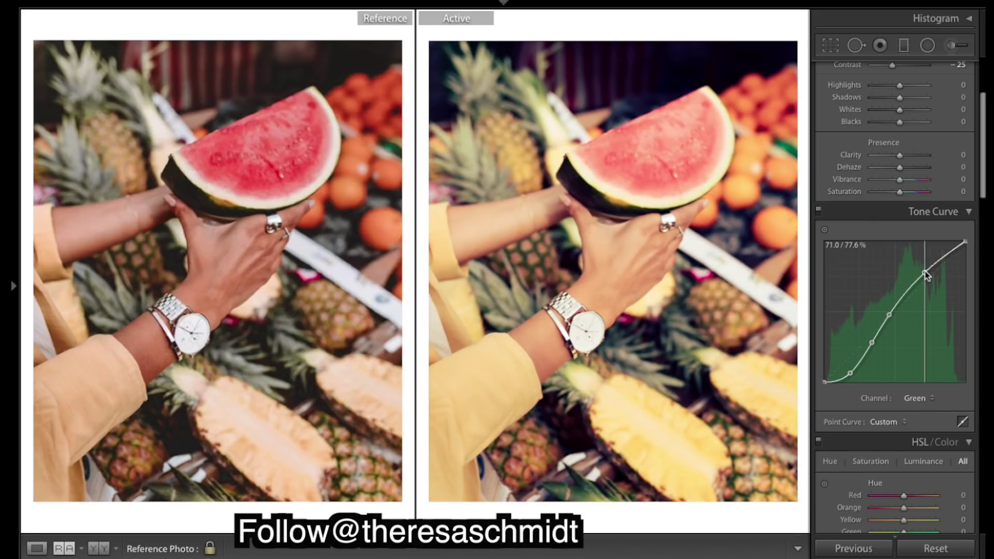
- Shape the Blue channel's tone curve into an S, with lowered shadows and a highlight point at about 74.1 / 79.6 %
click(918, 398)
click(919, 409)
drag(848, 363, 889, 315)
drag(931, 281, 930, 272)
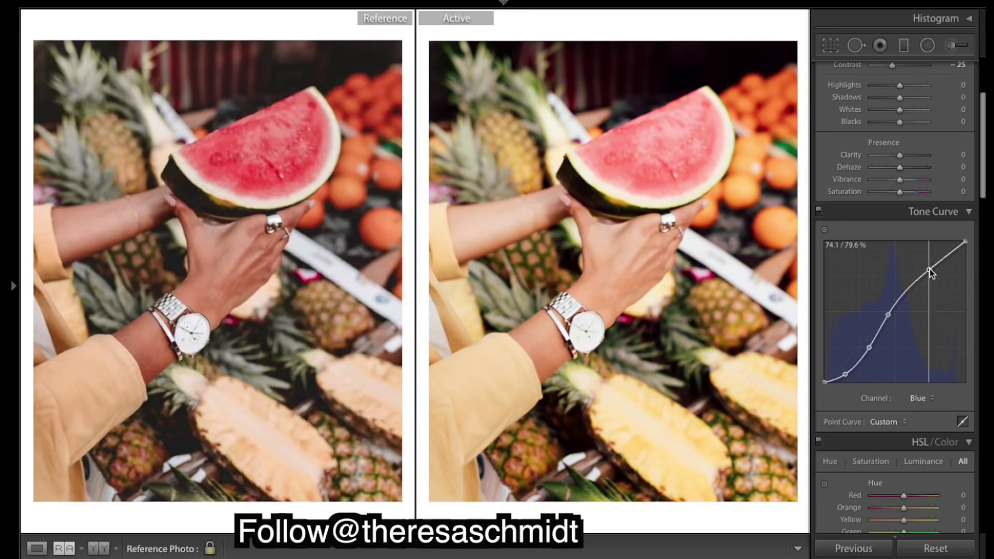
- Form a faded S-curve on the RGB channel by raising the black point and lowering the white point to about 90.2 %
click(919, 398)
click(927, 369)
drag(824, 382, 881, 327)
drag(913, 297, 927, 271)
drag(966, 242, 966, 255)
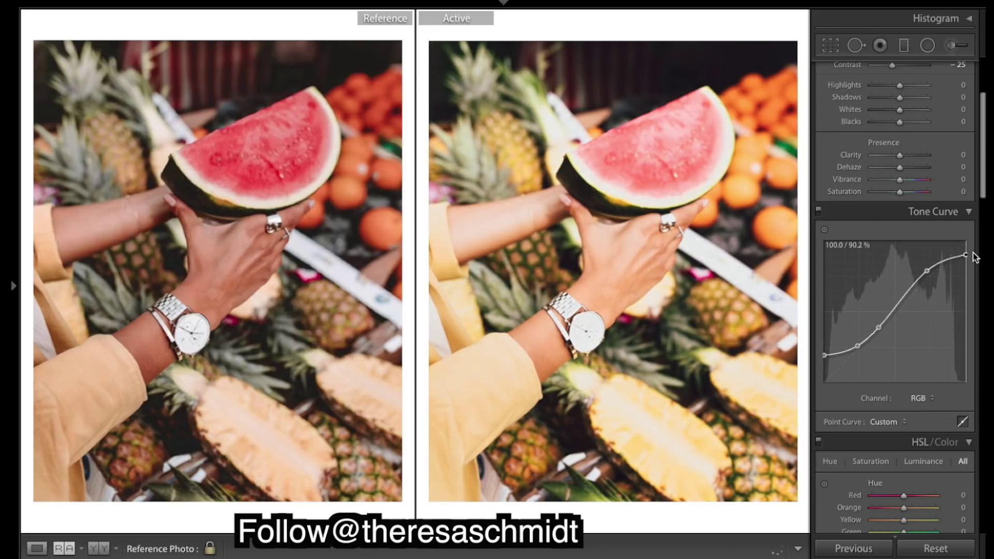
- Lower the photo's highlights to −75
scroll(896, 196, up, 5)
drag(900, 227, 878, 227)
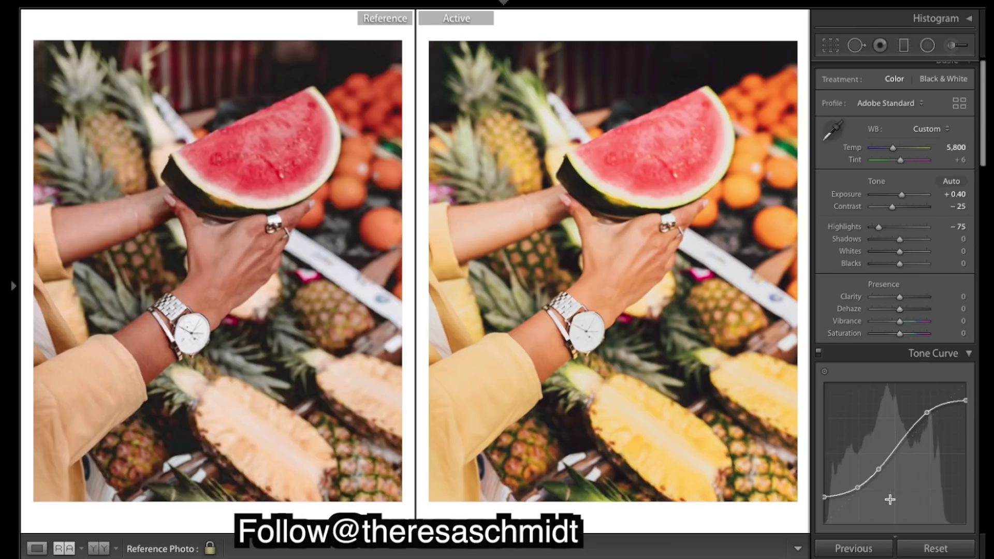
scroll(894, 496, down, 4)
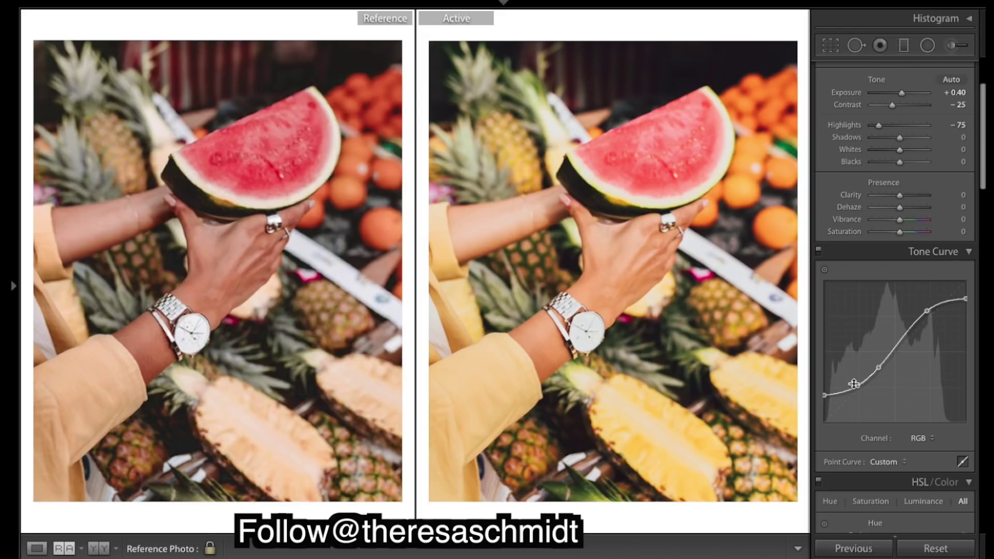
mouse_move(858, 386)
mouse_down()
mouse_move(857, 373)
mouse_move(858, 385)
mouse_up()
key(ctrl+z)
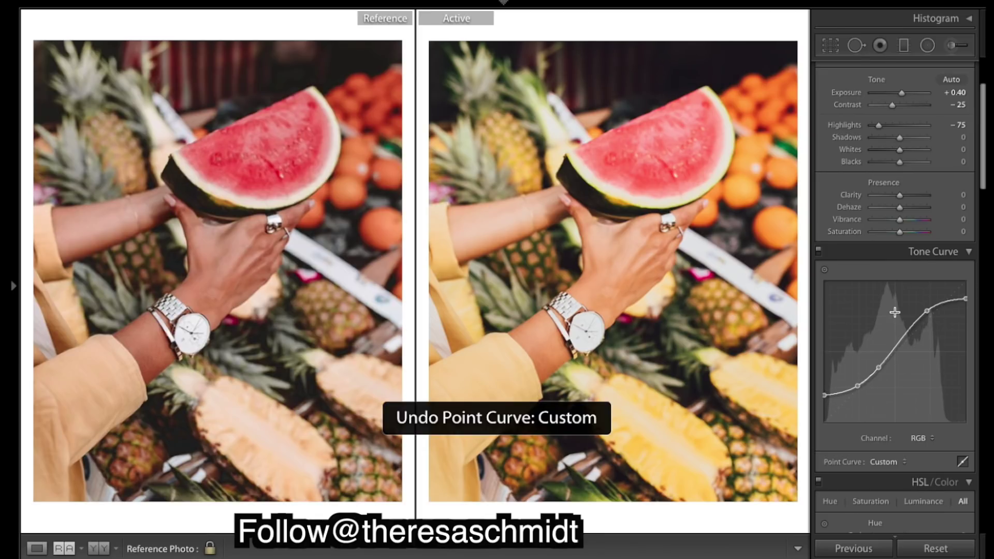
- Raise the photo's shadows to +64, try brighter highlights at +65, and set the highlights to −74
scroll(893, 311, up, 4)
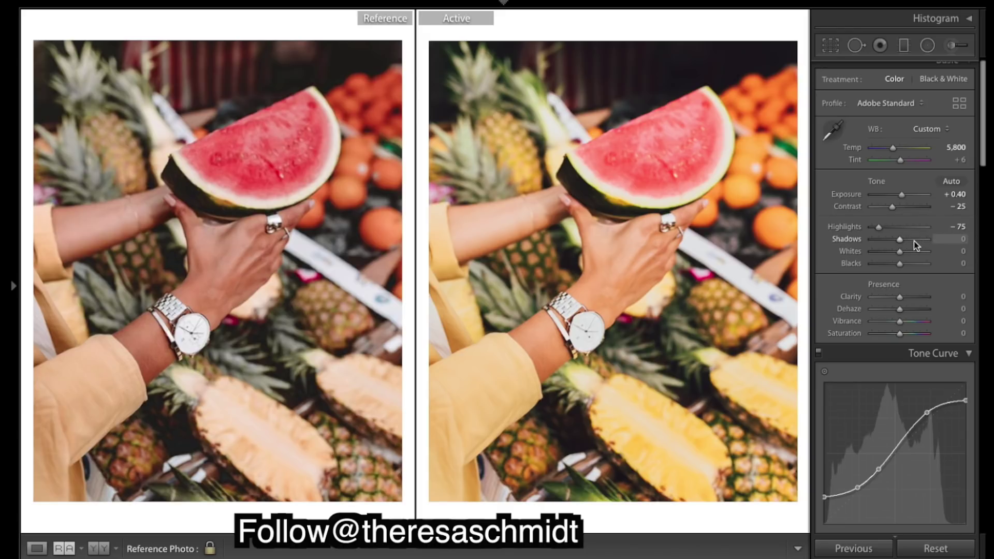
click(914, 241)
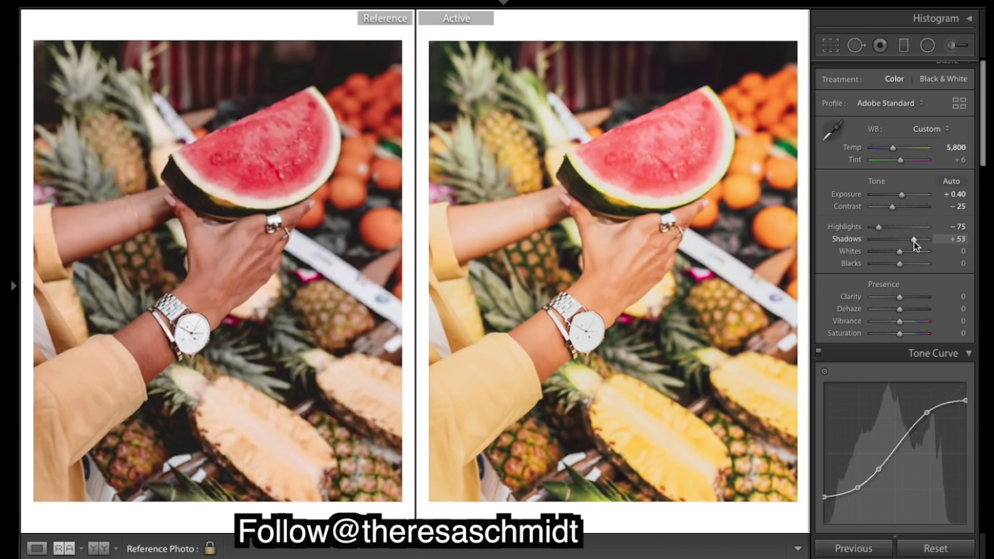
drag(915, 241, 913, 241)
drag(912, 242, 918, 243)
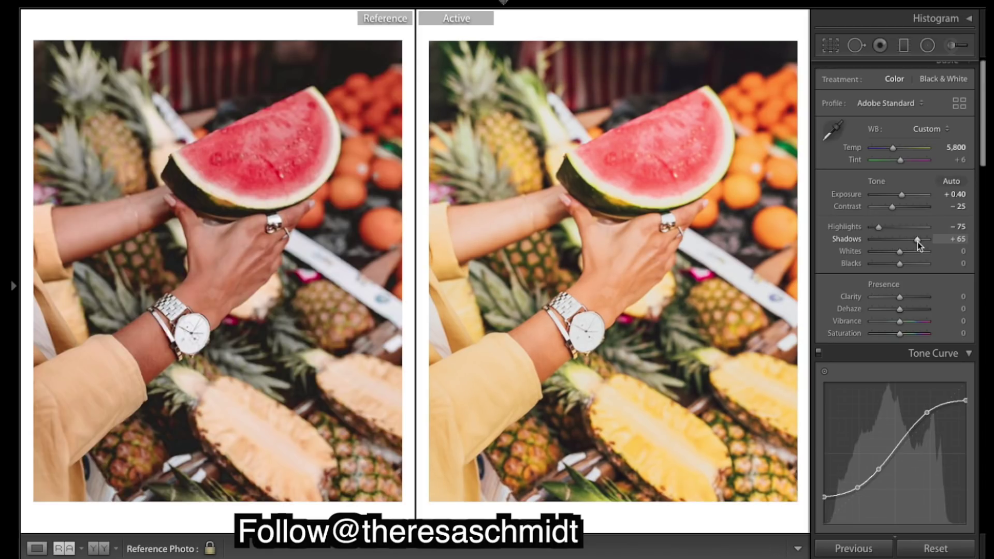
click(917, 228)
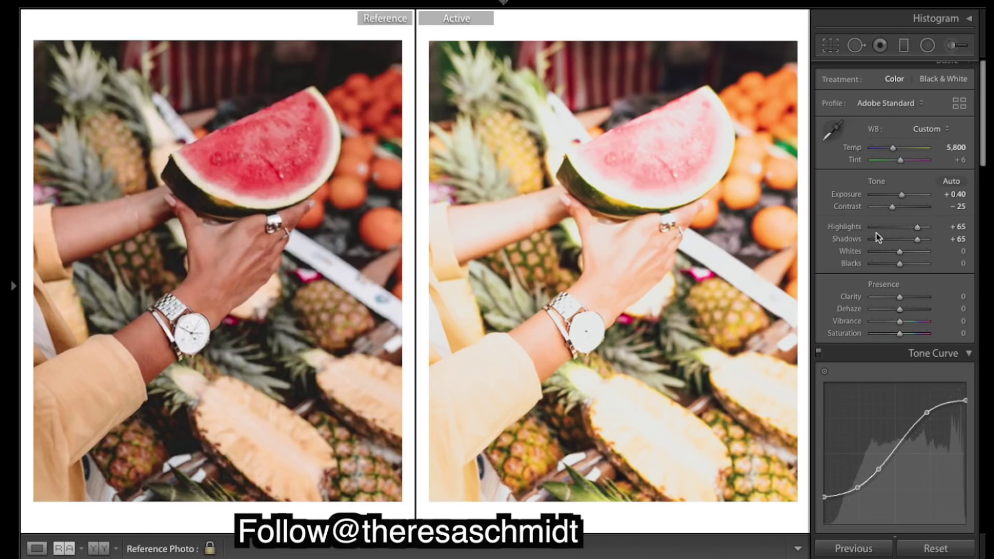
click(878, 228)
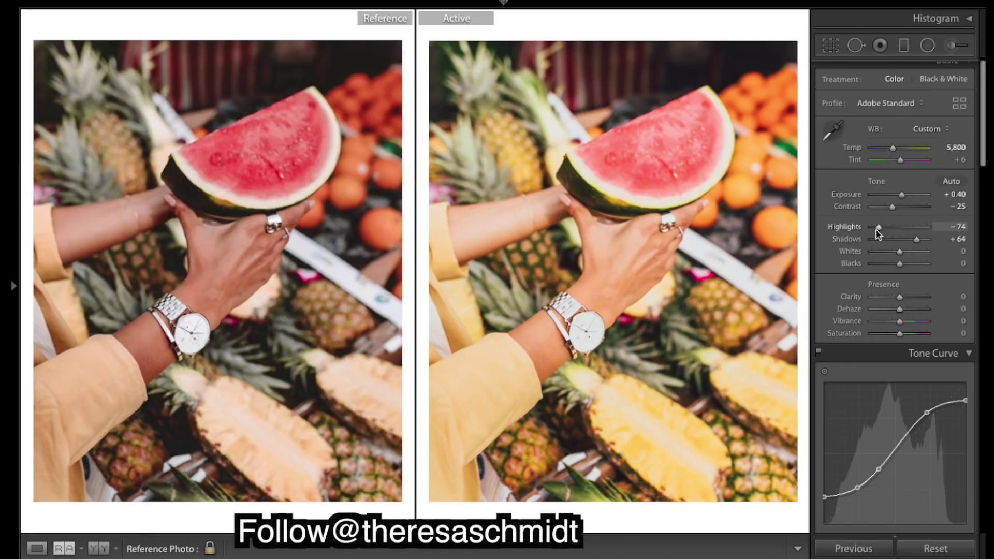
- Set the photo's highlights to −49, whites to −80 and blacks to −43
drag(878, 231, 881, 254)
click(885, 252)
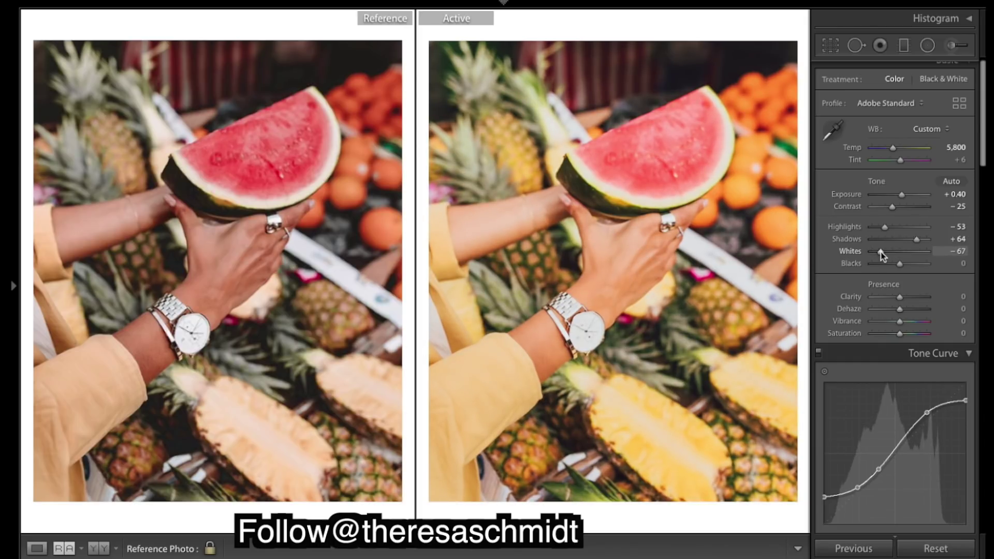
drag(889, 264, 884, 266)
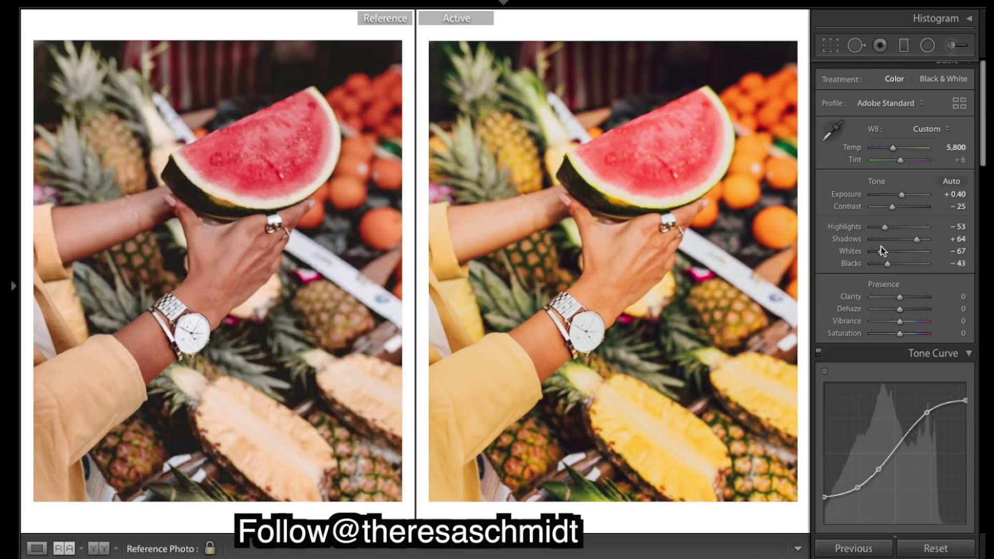
drag(880, 253, 877, 253)
drag(878, 254, 877, 254)
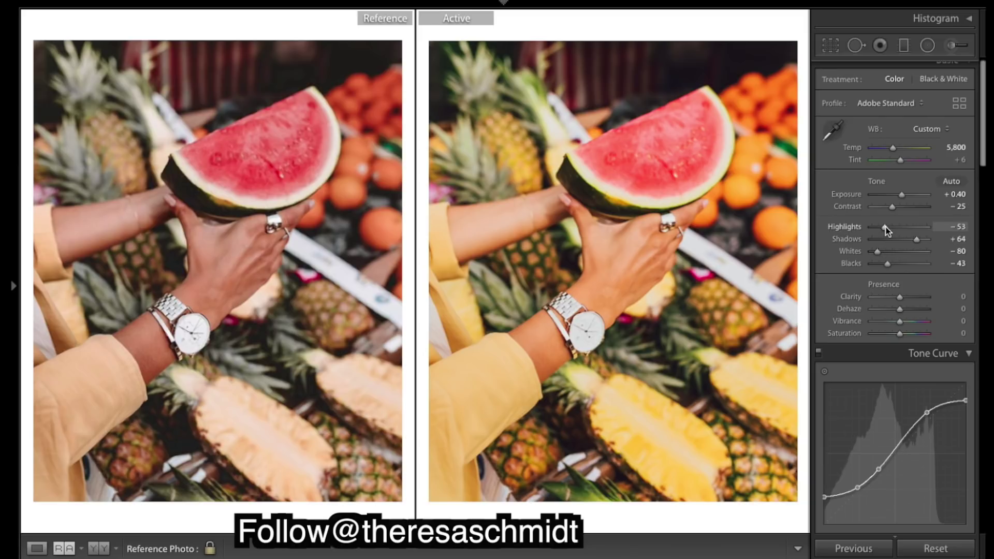
click(886, 227)
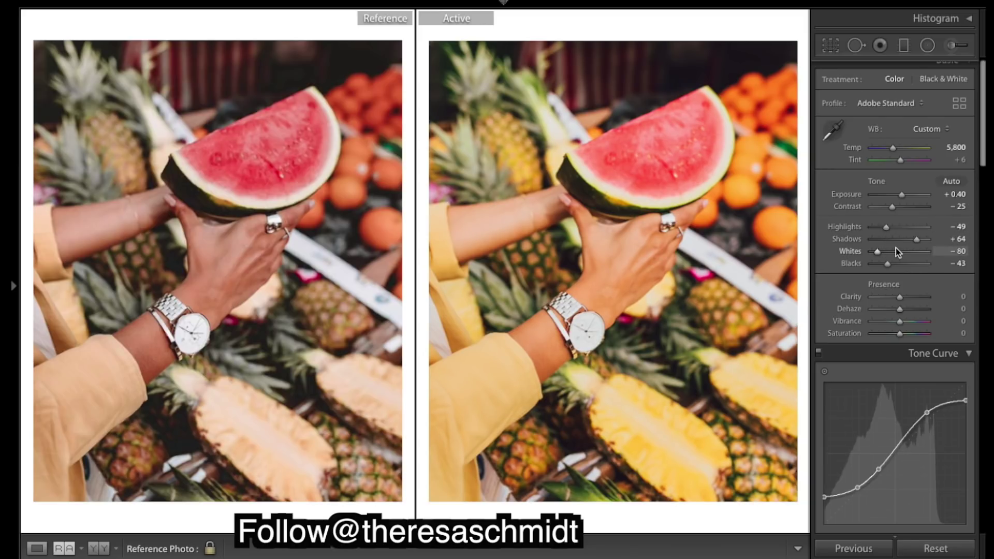
- Lower the HSL saturation to −22 for red, −28 for orange, −29 for yellow and green, and −26 for aqua
scroll(897, 250, down, 6)
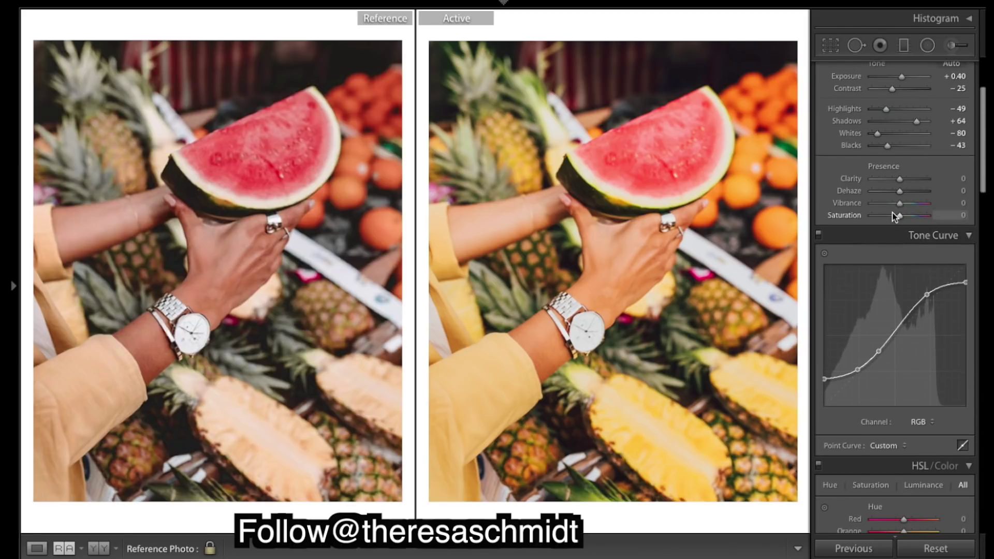
scroll(918, 322, down, 8)
click(889, 295)
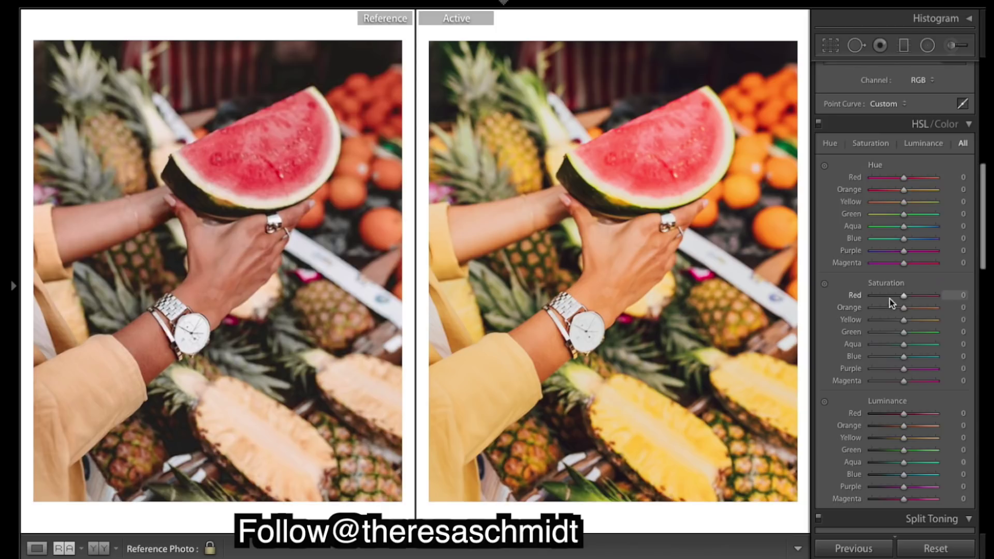
click(890, 307)
click(894, 320)
click(894, 332)
click(896, 345)
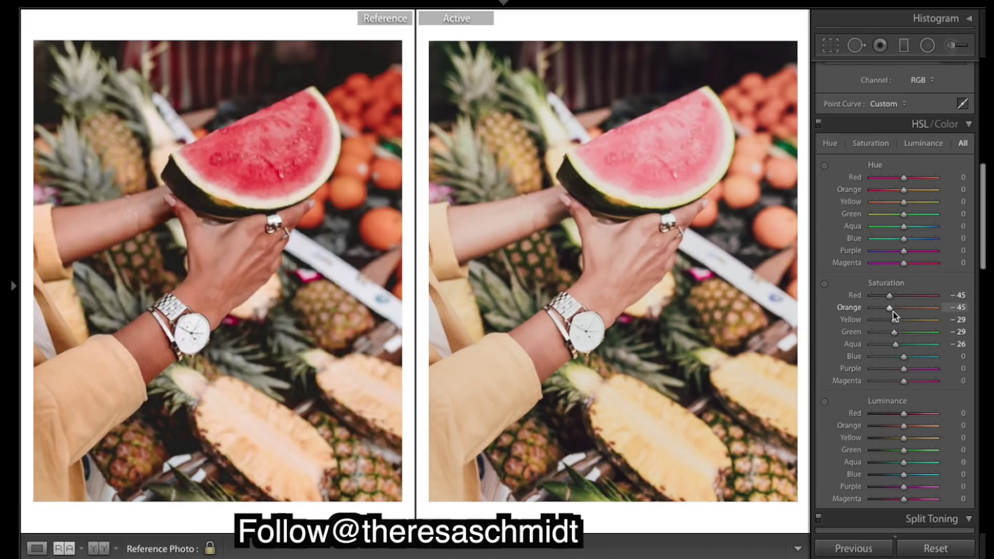
drag(891, 311, 897, 293)
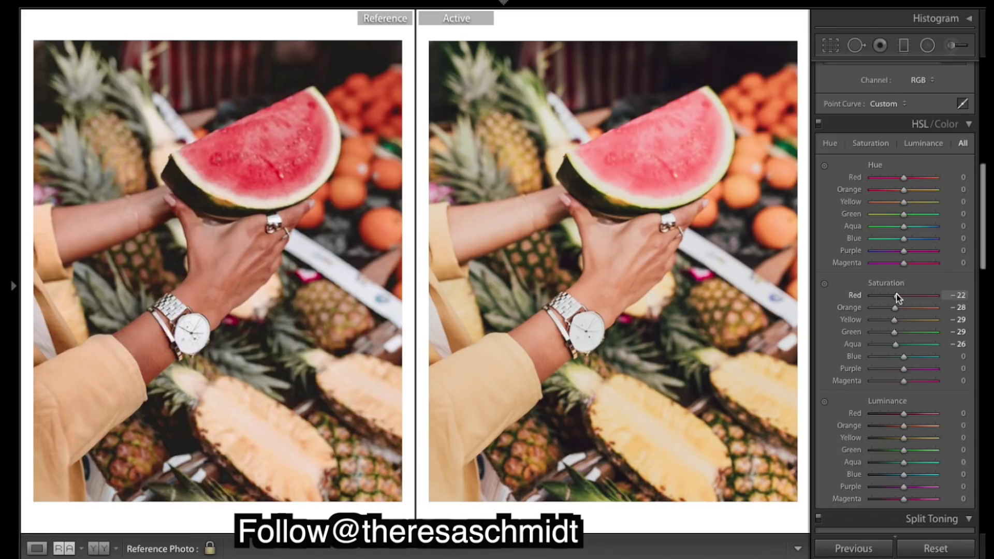
- Try shifting the yellow hue to −4 and reset it to its default
scroll(892, 348, down, 5)
scroll(891, 348, up, 8)
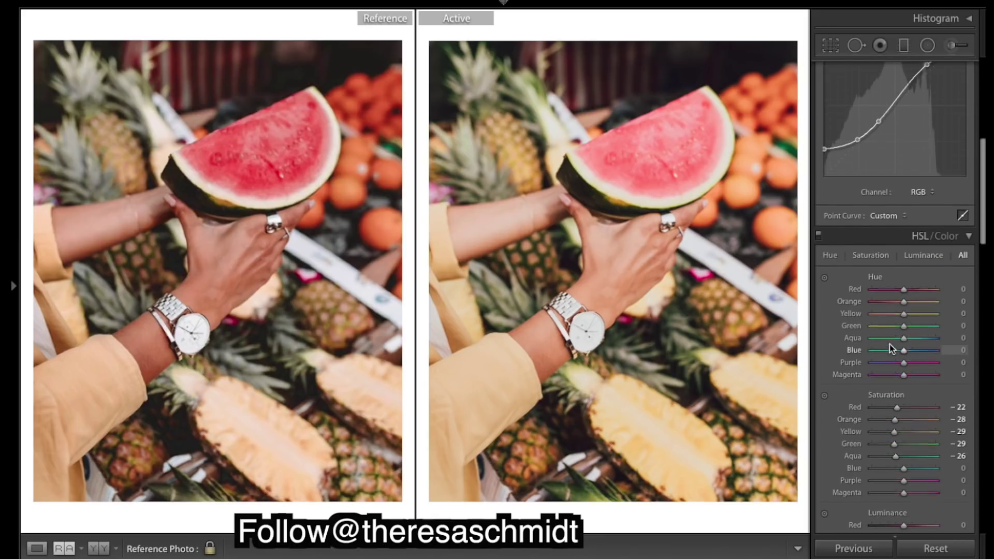
scroll(892, 348, down, 3)
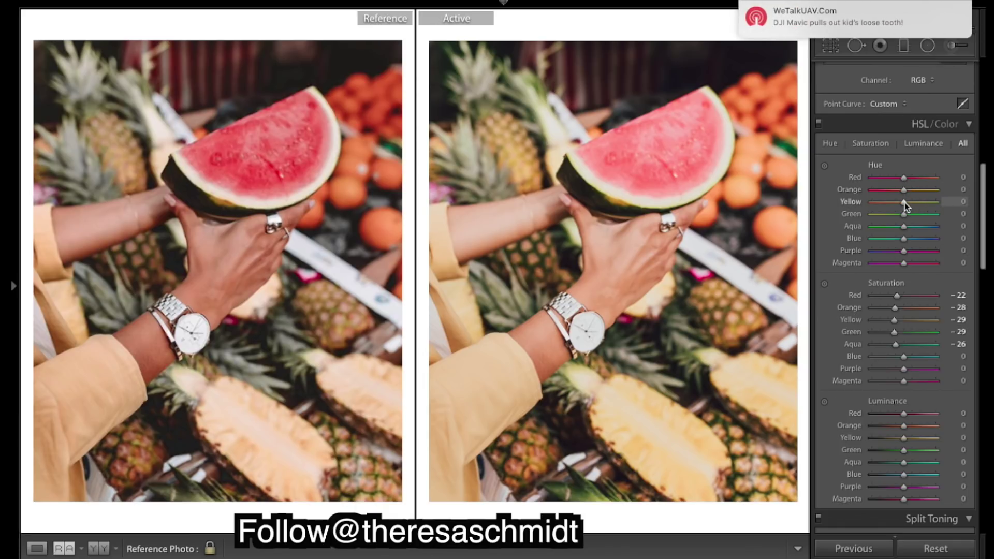
drag(903, 207, 905, 207)
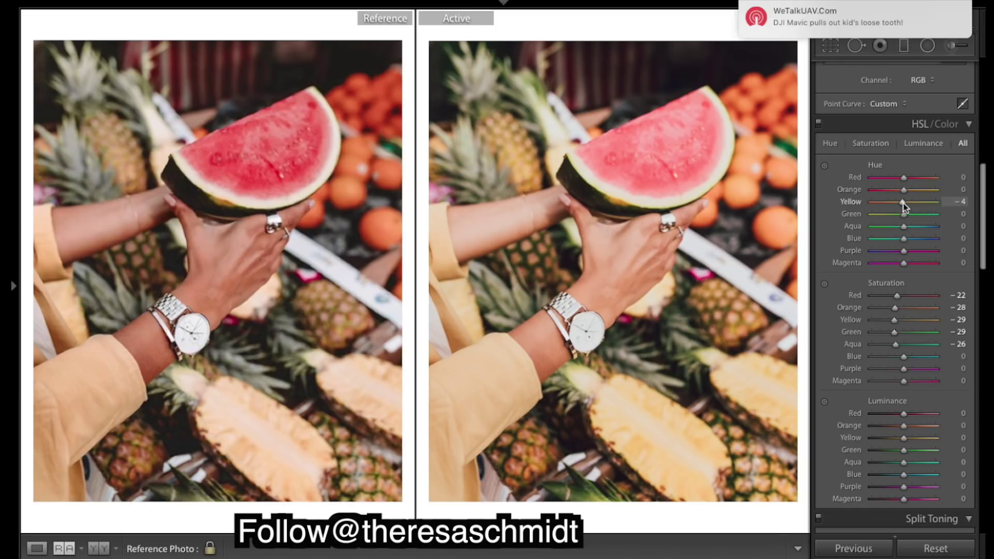
double_click(852, 202)
- Darken the reds and oranges by setting red luminance to −30 and orange luminance to −29
scroll(880, 259, down, 4)
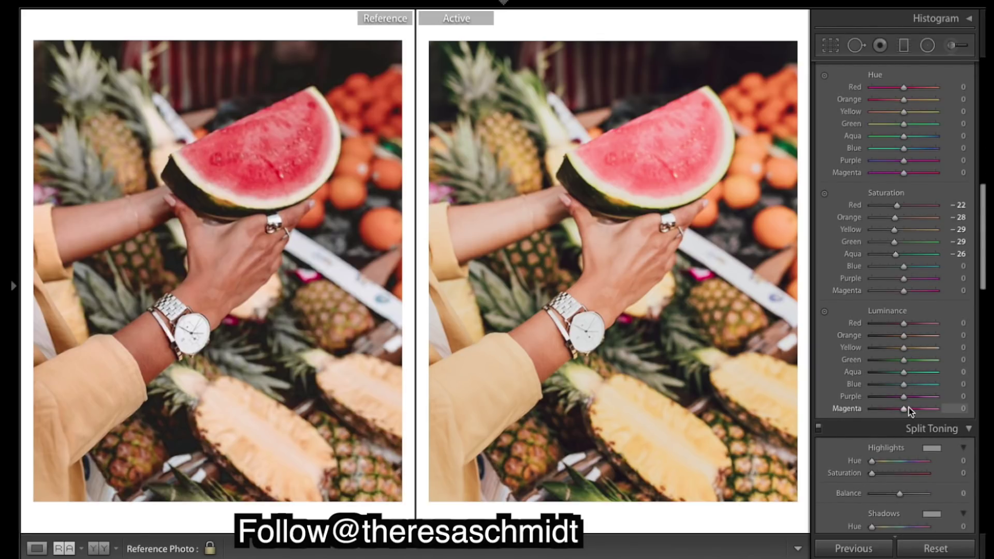
click(890, 325)
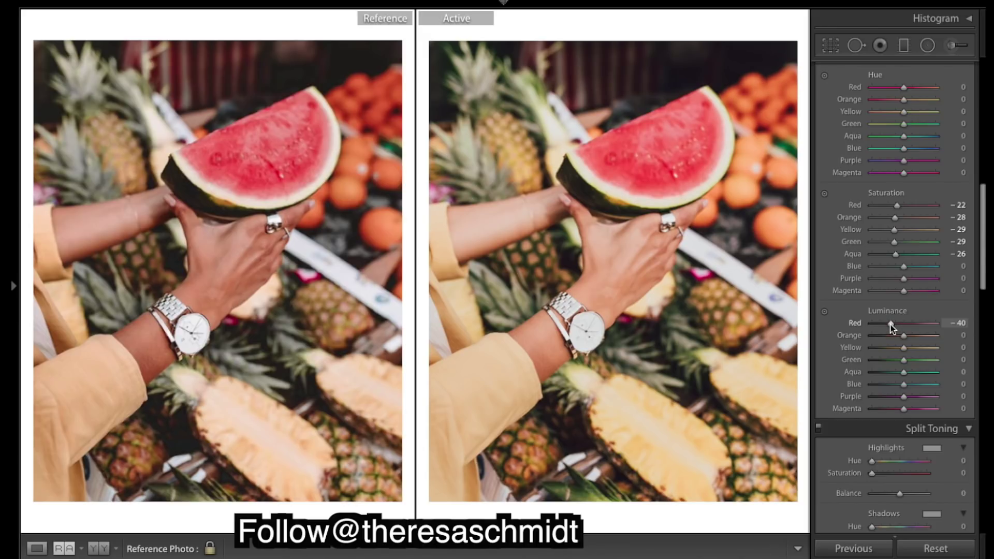
drag(891, 325, 891, 325)
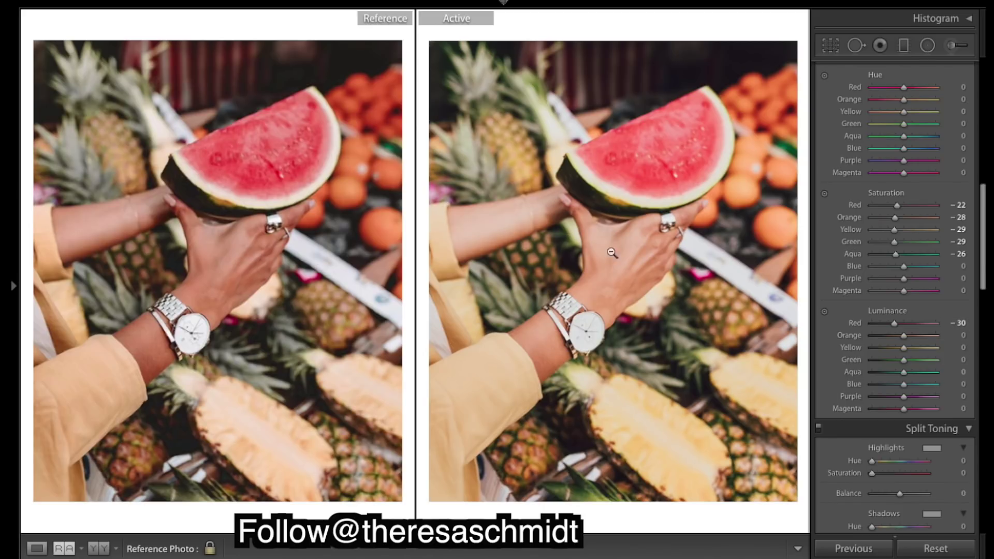
drag(898, 335, 896, 335)
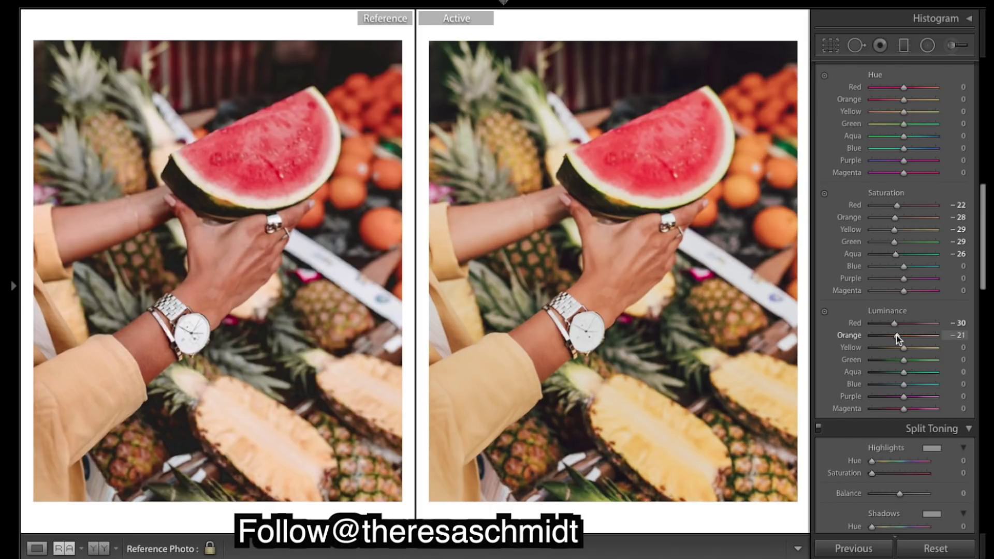
drag(896, 334, 896, 336)
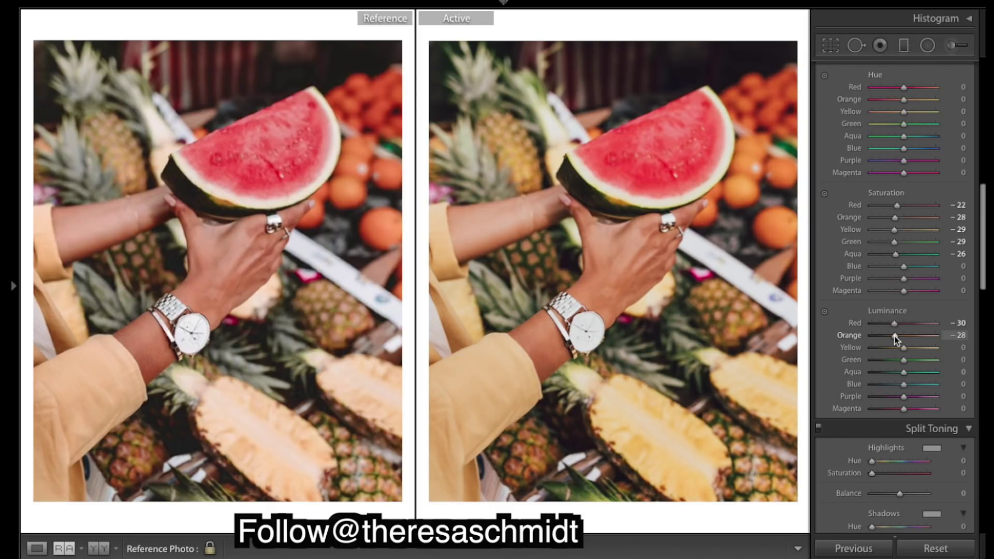
drag(893, 337, 892, 337)
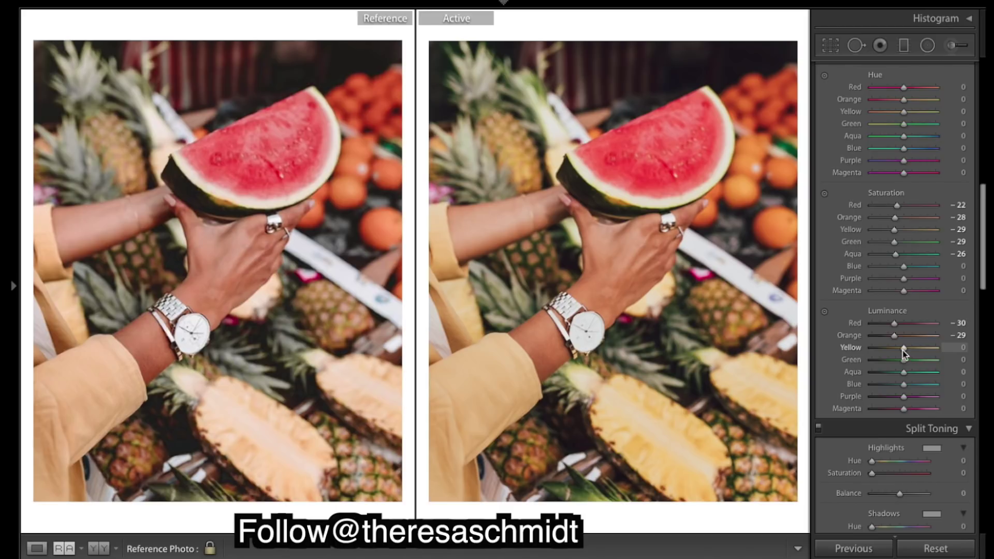
- Set the luminance to −15 for yellow, −24 for green, −34 for blue, −37 for purple and −10 for magenta
mouse_move(903, 350)
mouse_down()
mouse_move(865, 345)
mouse_move(899, 349)
mouse_move(900, 365)
mouse_up()
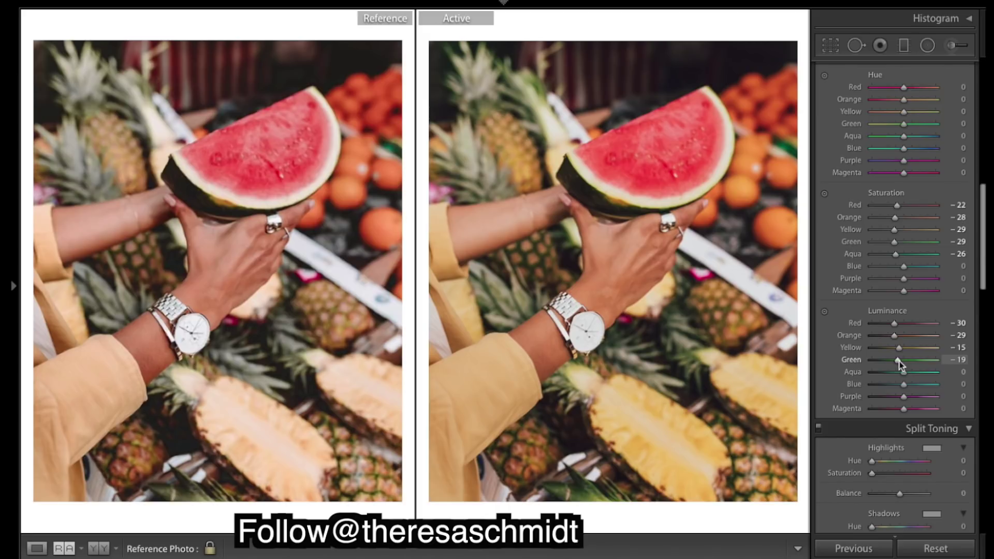
drag(901, 365, 897, 373)
double_click(897, 373)
click(892, 383)
click(892, 397)
click(892, 409)
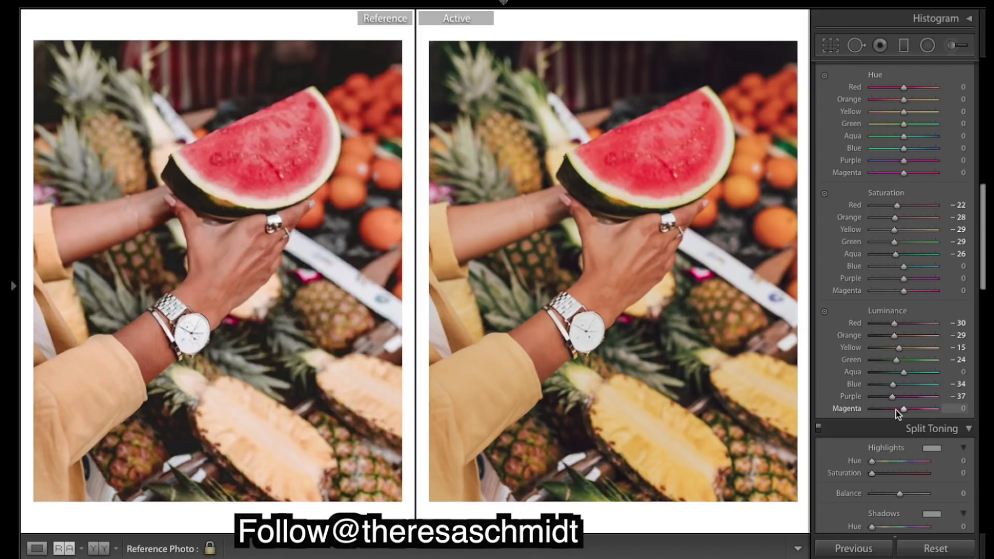
double_click(851, 408)
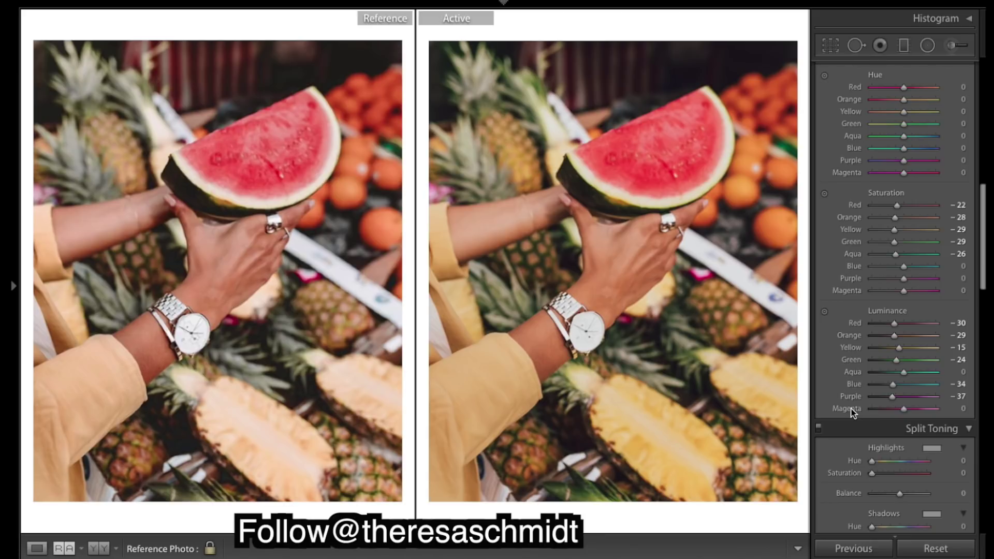
click(896, 410)
drag(899, 411, 901, 411)
- Set the saturation to −46 for purple, −50 for magenta, −30 for red, −29 for orange, −40 for yellow and −37 for green
drag(908, 290, 890, 279)
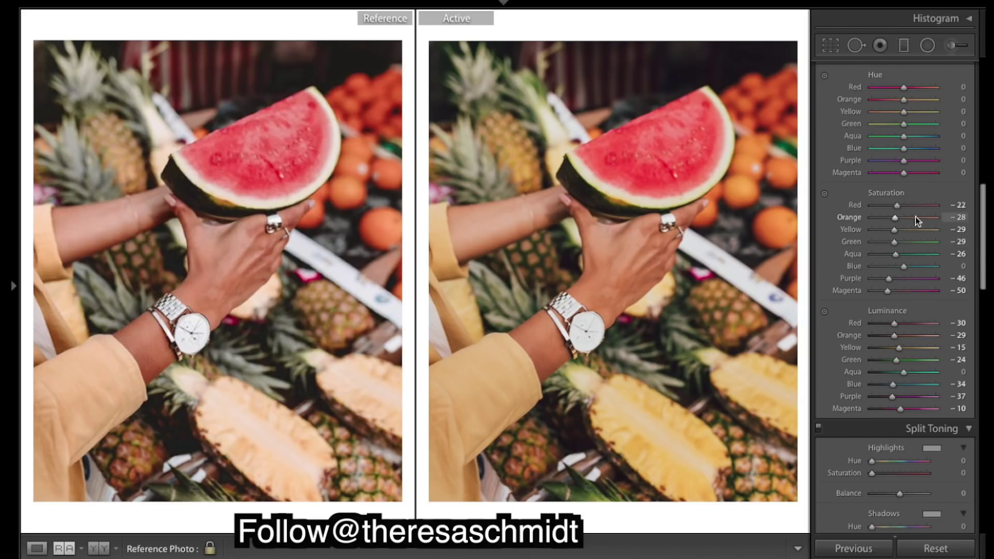
scroll(911, 223, up, 1)
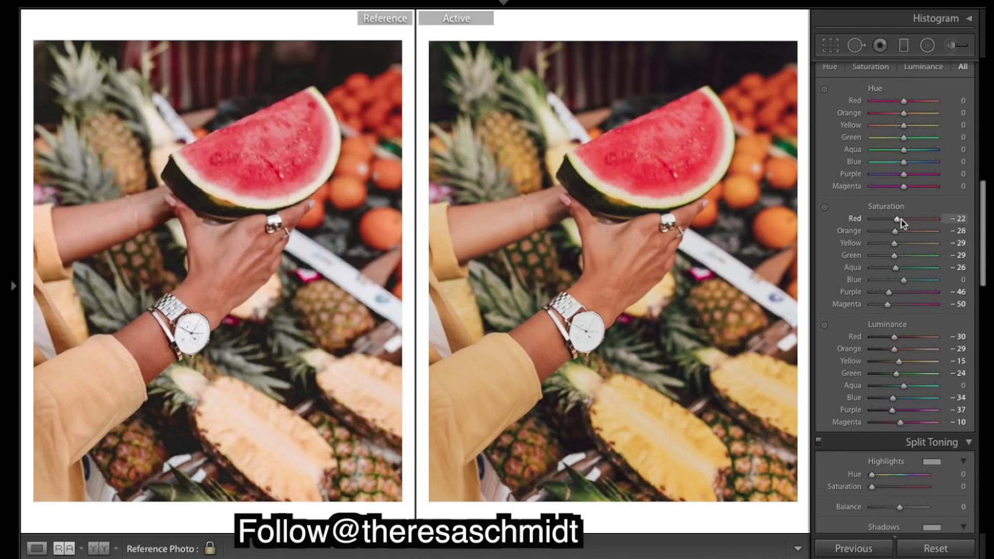
drag(900, 219, 899, 219)
drag(894, 243, 892, 248)
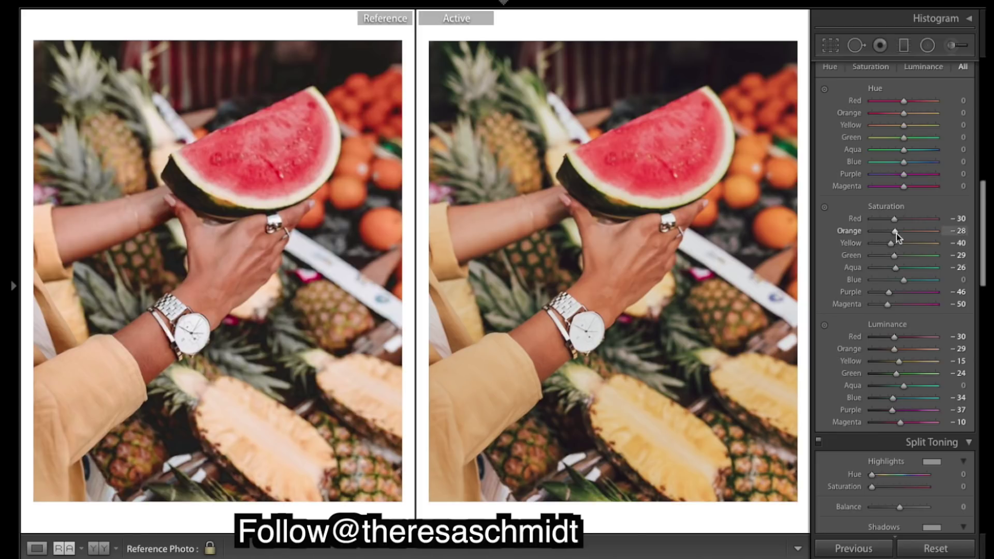
drag(896, 232, 896, 234)
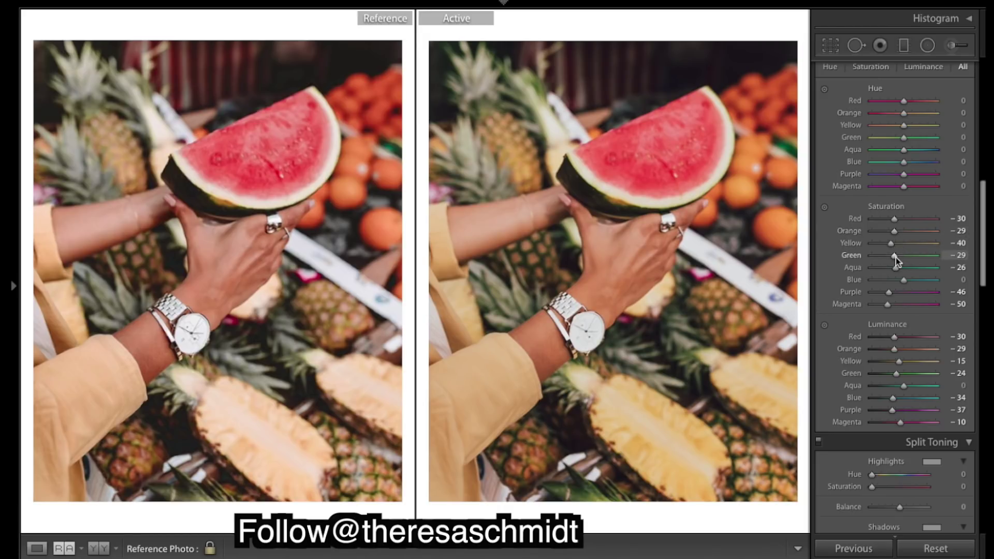
drag(893, 257, 892, 257)
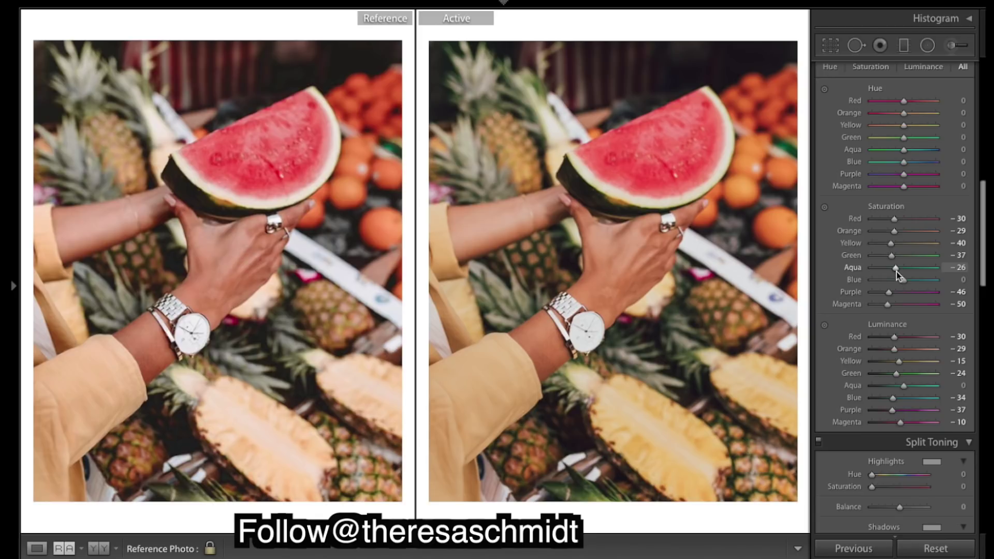
- Set the saturation to −10 for aqua, −21 for blue, −84 for purple and −65 for magenta
drag(898, 272, 900, 271)
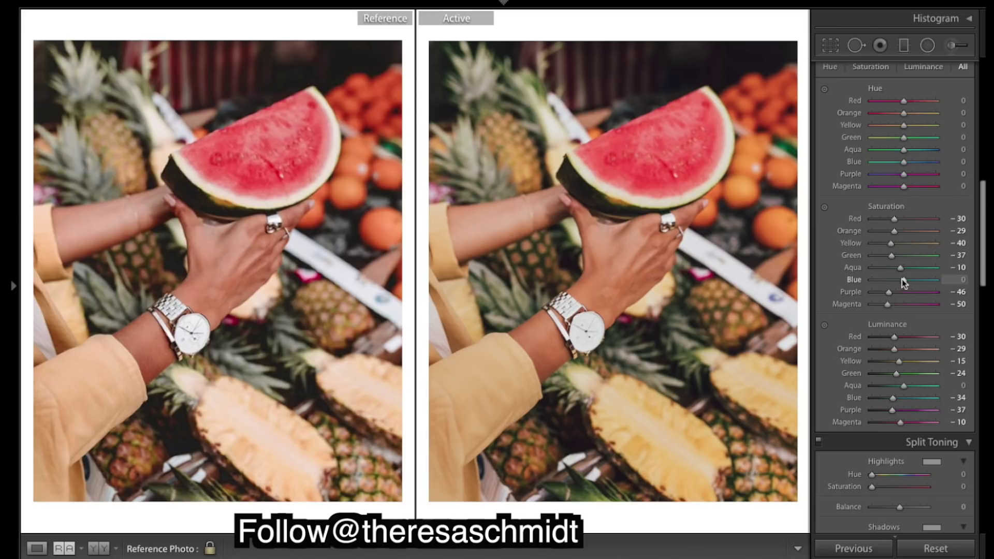
drag(900, 280, 895, 282)
drag(896, 281, 895, 282)
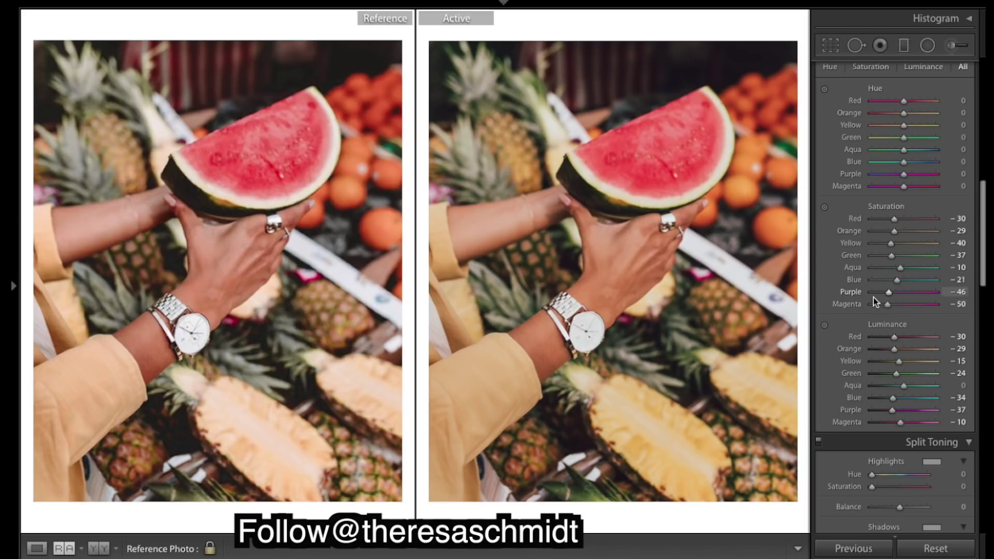
click(878, 292)
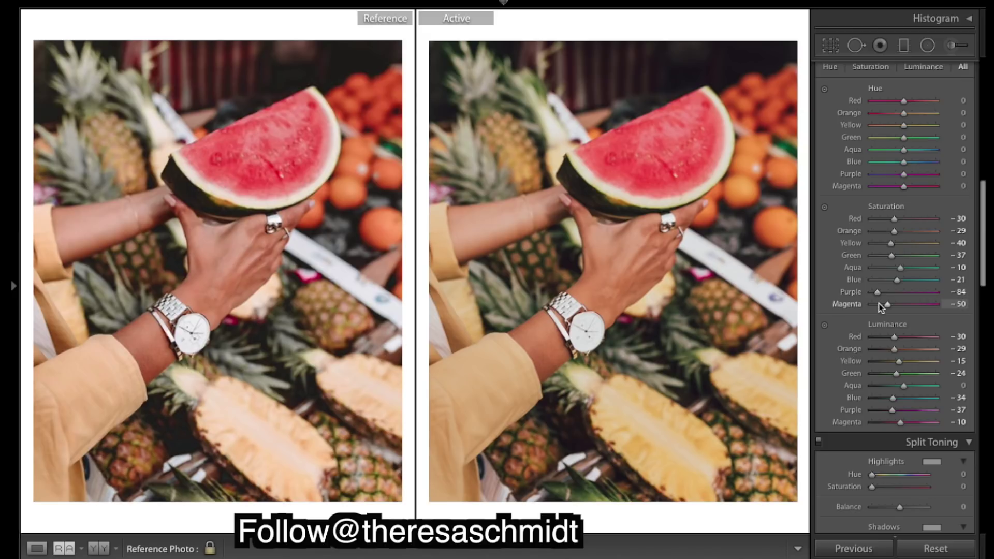
click(873, 305)
drag(871, 308, 880, 310)
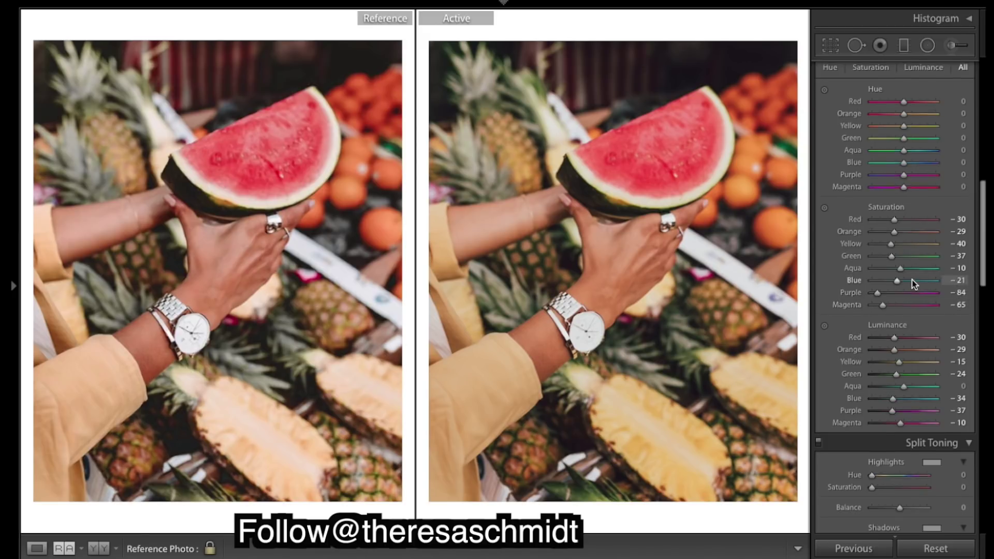
- Shift the HSL hues to −6 for red, +21 for aqua, −36 for blue, −25 for purple and −17 for magenta
scroll(912, 284, up, 3)
scroll(911, 284, up, 1)
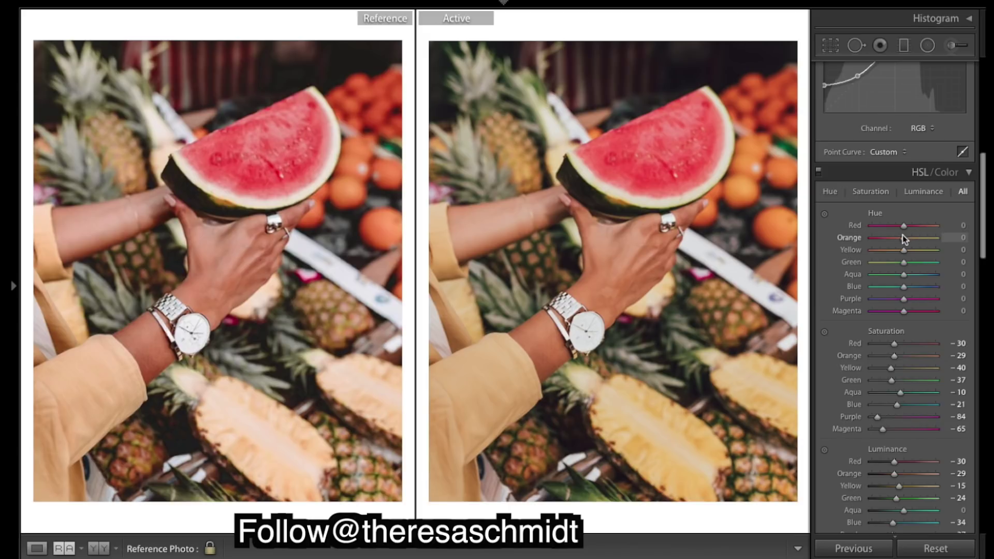
drag(904, 229, 902, 229)
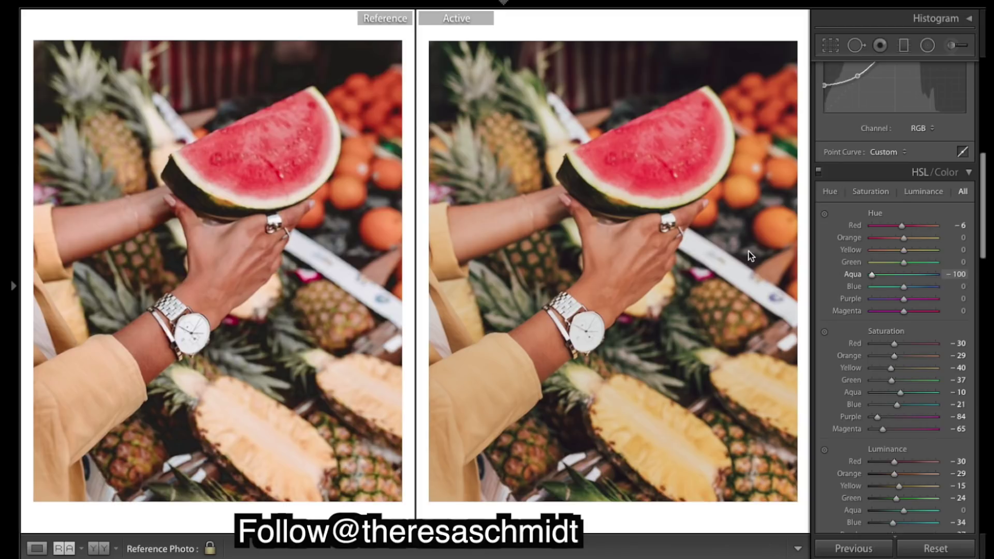
drag(918, 281, 896, 288)
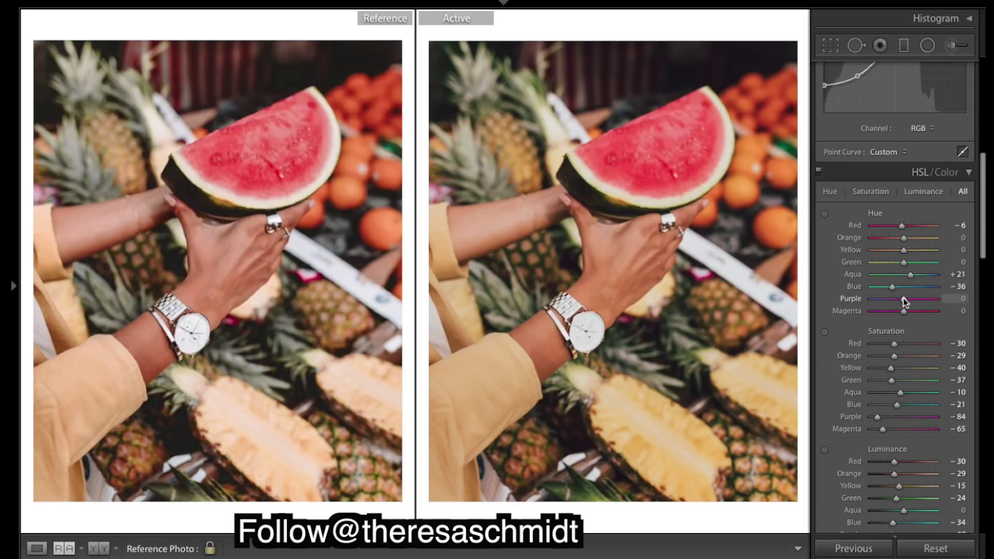
drag(904, 299, 898, 334)
- Raise the photo's clarity to +29
scroll(947, 347, down, 1)
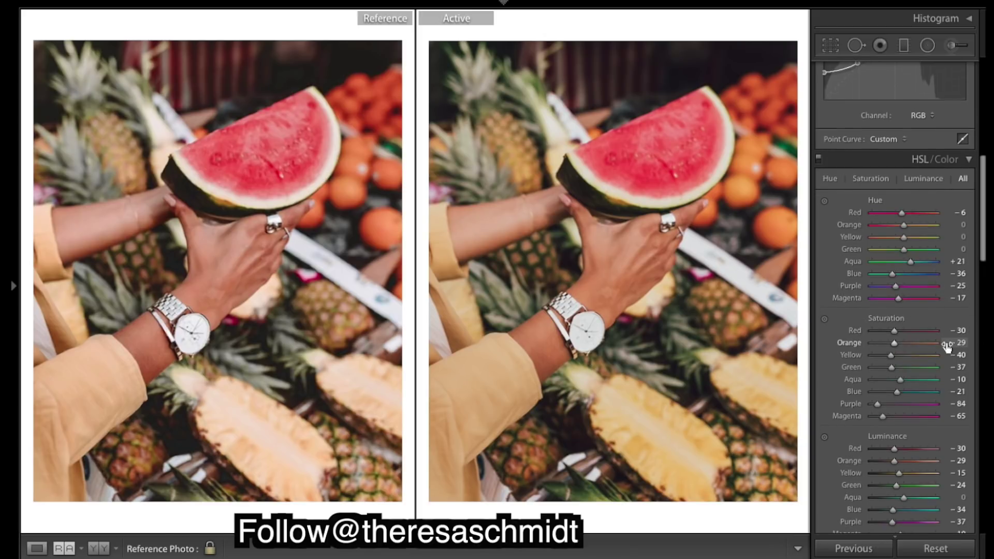
scroll(912, 336, up, 10)
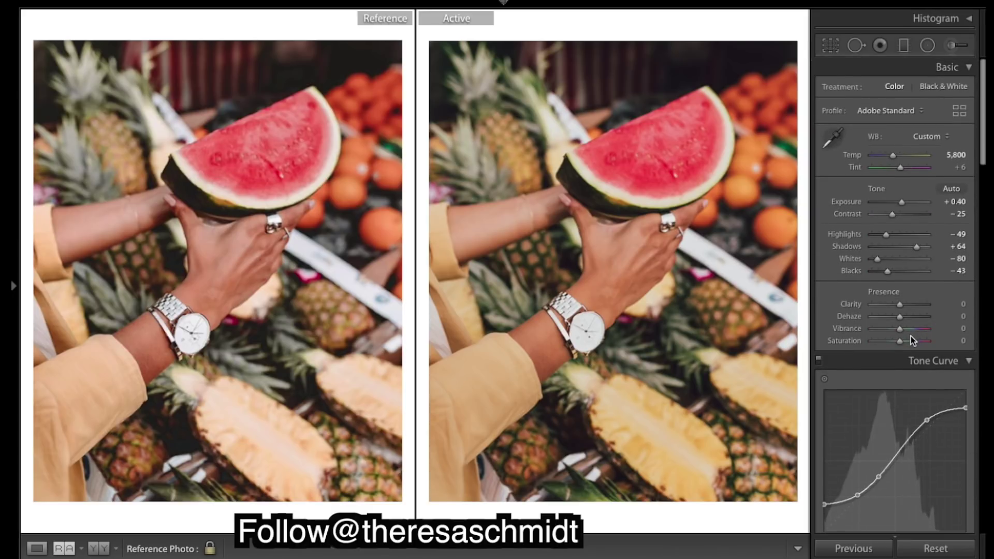
click(907, 306)
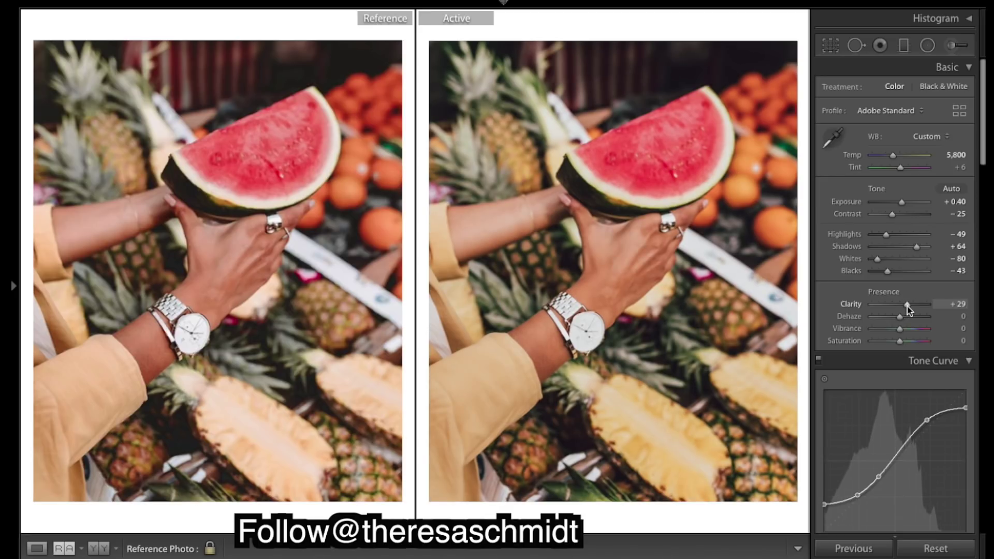
- Set the photo's clarity to +21
drag(911, 306, 886, 308)
mouse_move(921, 311)
mouse_down()
mouse_move(883, 317)
mouse_move(906, 317)
mouse_up()
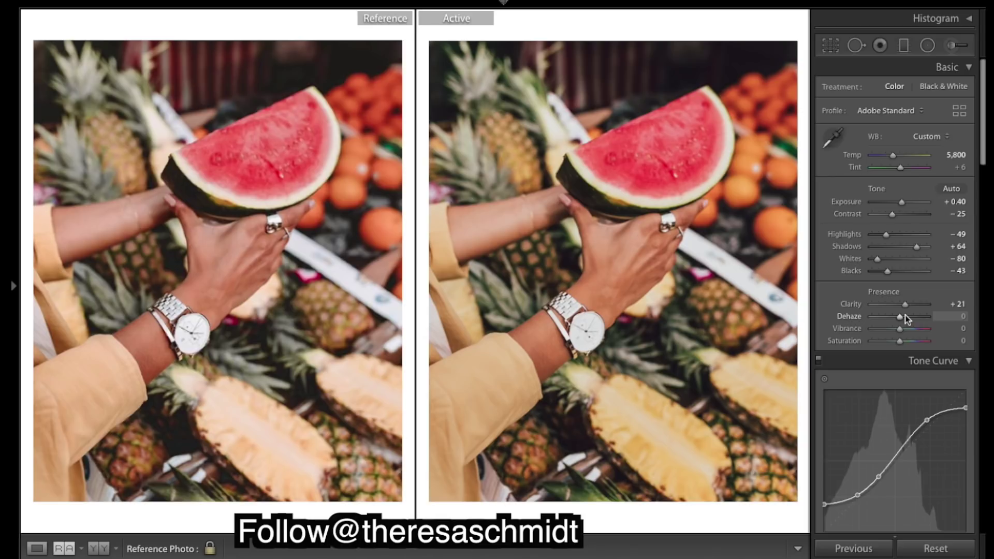
- Split-tone the shadows with hue 13 and saturation 3, and try out a hue for the highlights
scroll(906, 318, down, 2)
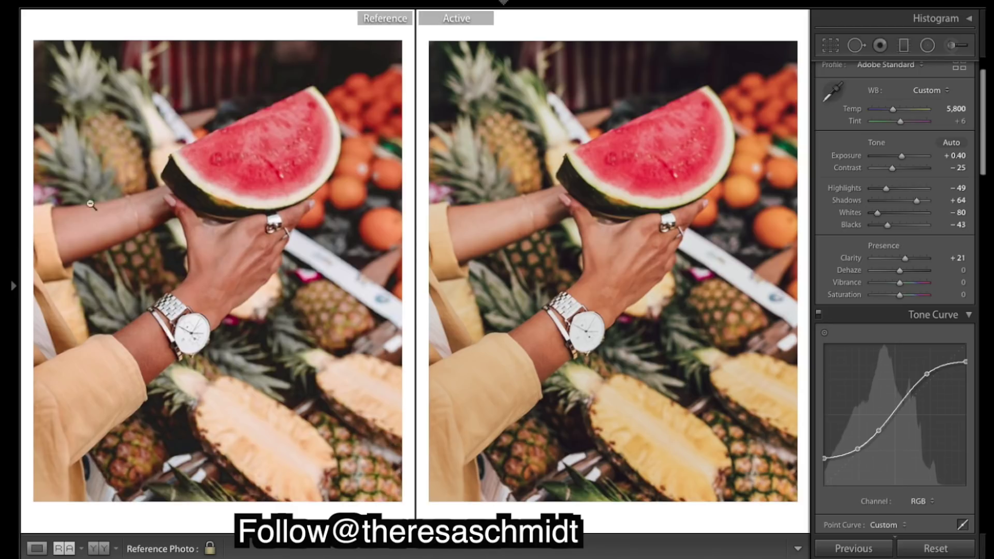
scroll(984, 348, down, 15)
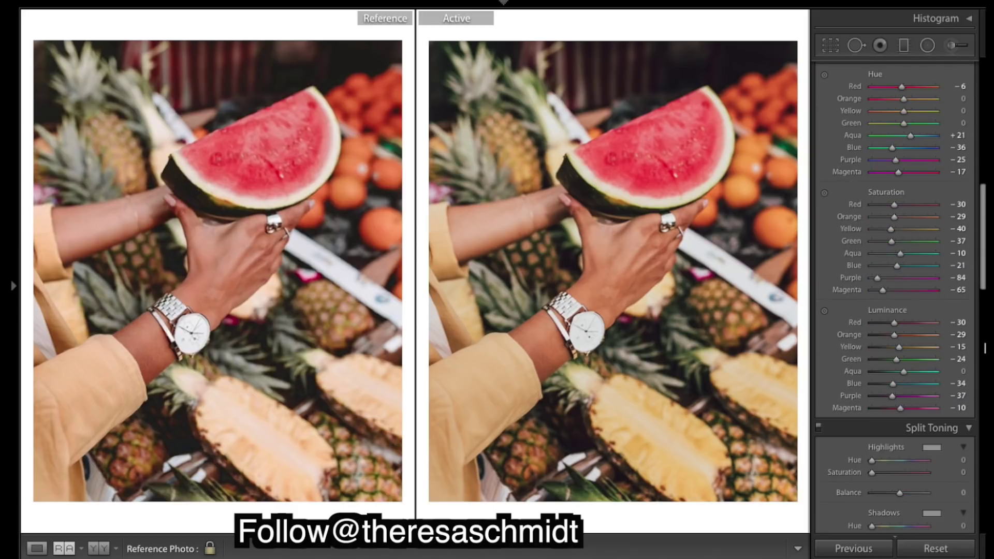
scroll(912, 269, down, 5)
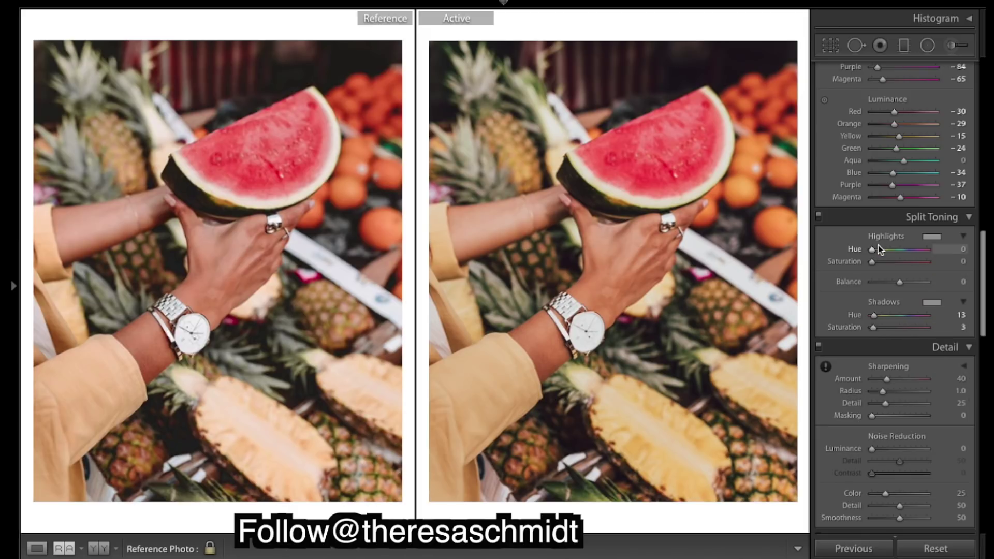
drag(874, 249, 913, 254)
drag(915, 254, 915, 258)
mouse_move(877, 262)
mouse_down()
mouse_move(886, 262)
mouse_move(872, 266)
mouse_up()
- Add film grain with an amount of 27 and reduce the grain size slightly
scroll(936, 396, up, 3)
scroll(936, 400, down, 12)
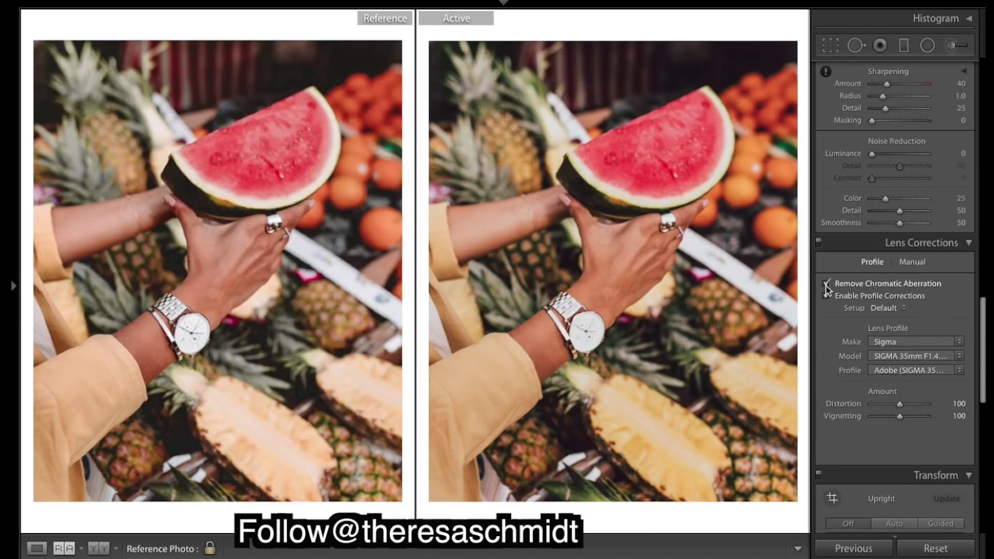
scroll(942, 334, down, 18)
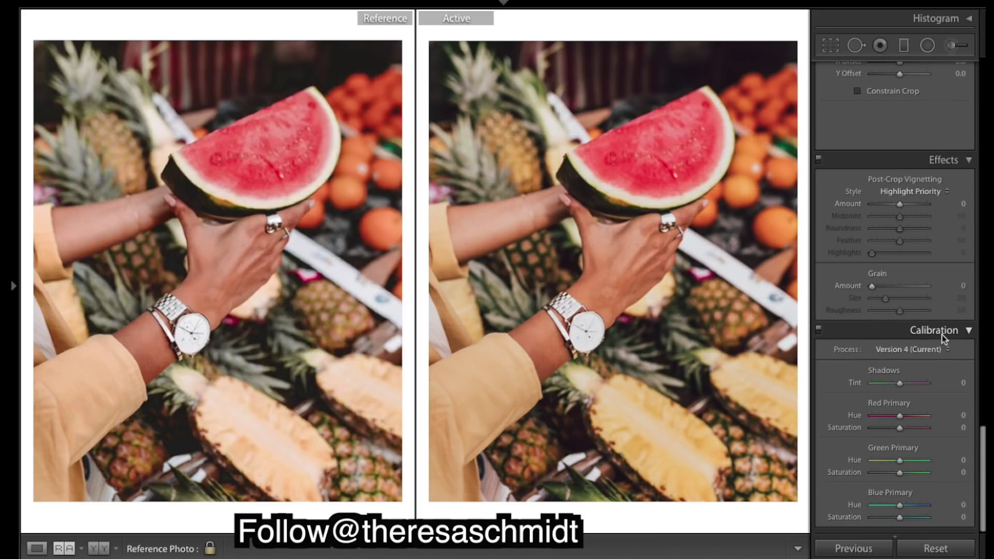
click(887, 288)
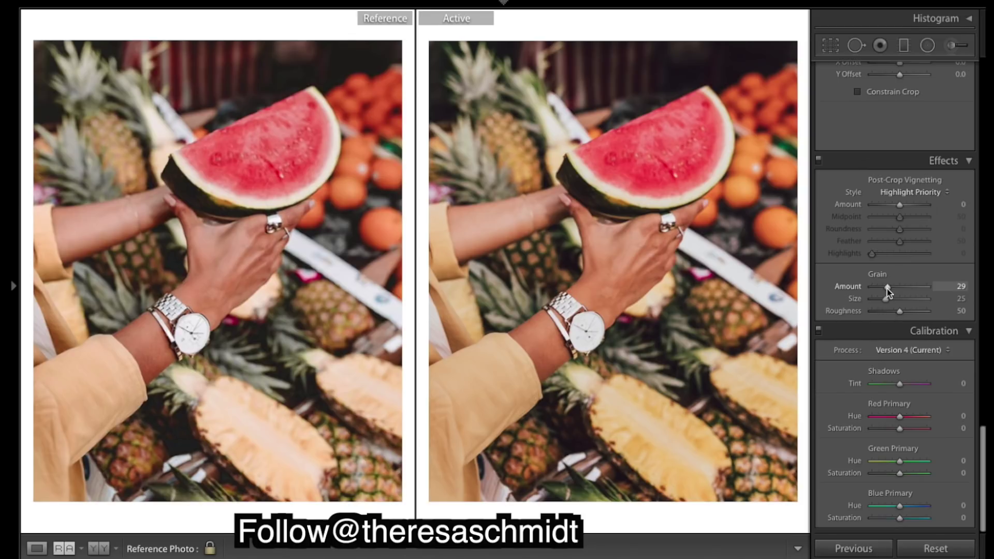
key(Down)
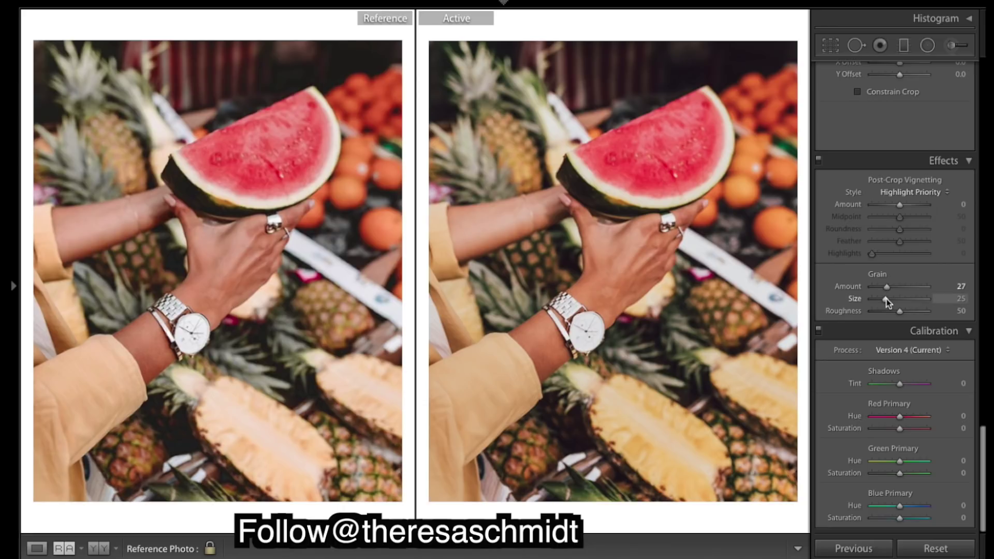
drag(887, 300, 884, 300)
- Set the photo's vibrance to −13 and its saturation to +4
scroll(924, 241, up, 10)
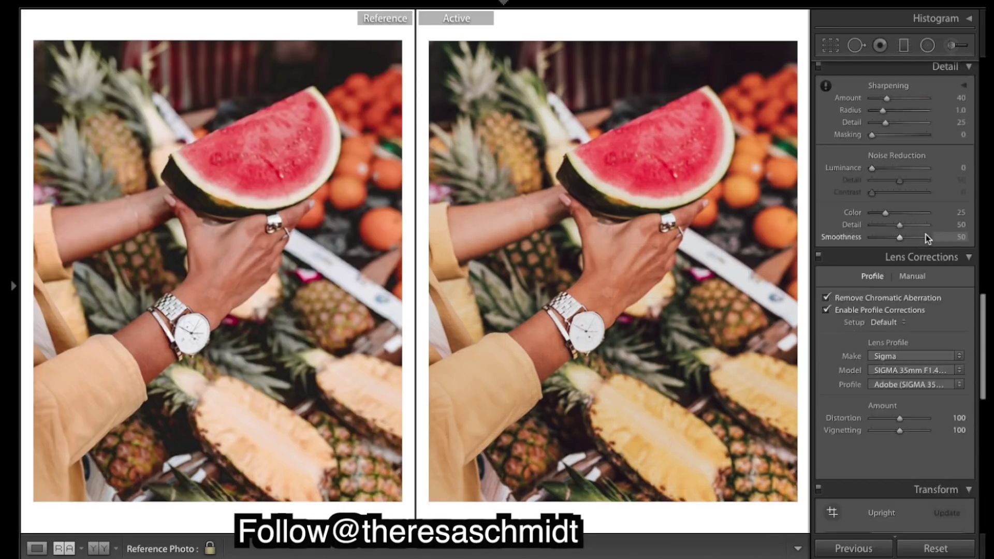
scroll(926, 238, up, 10)
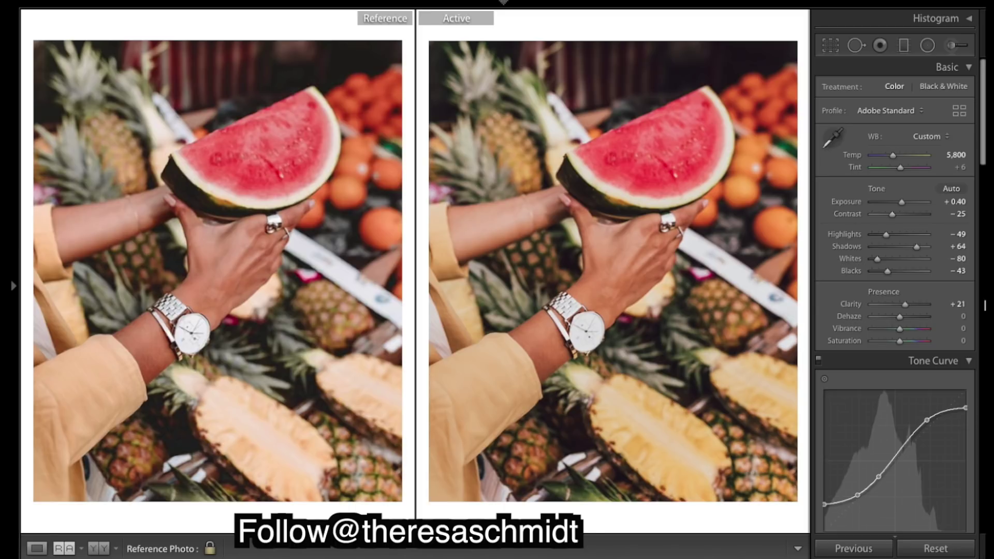
click(894, 331)
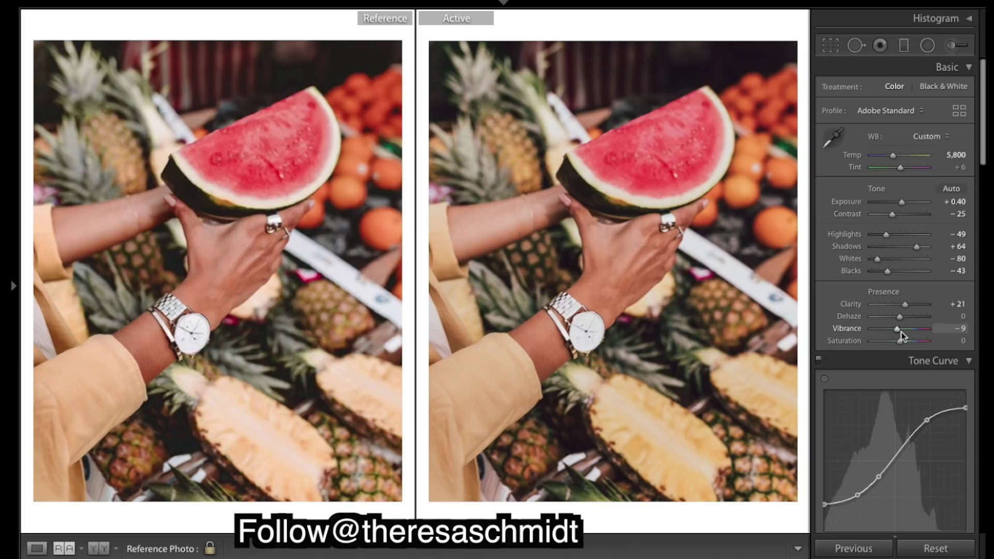
drag(896, 331, 896, 331)
- Brush a local adjustment onto the watermelon's flesh with clarity 100 and sharpness 51
click(957, 43)
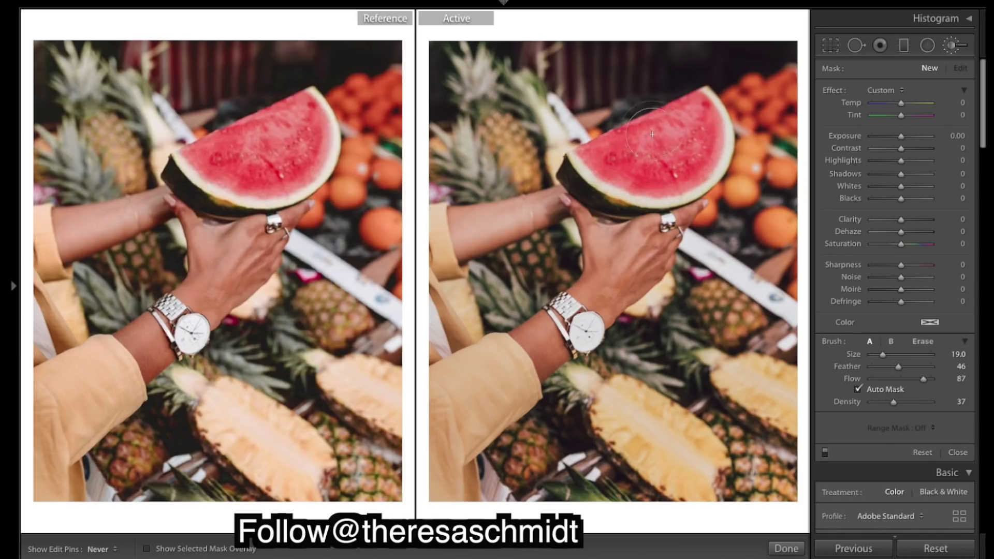
click(636, 179)
drag(915, 221, 932, 220)
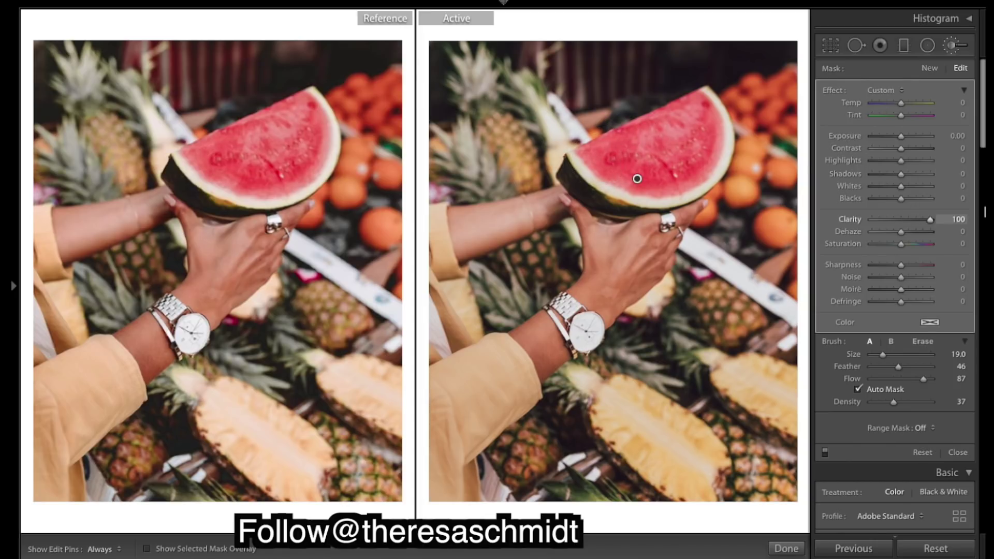
drag(911, 246, 916, 269)
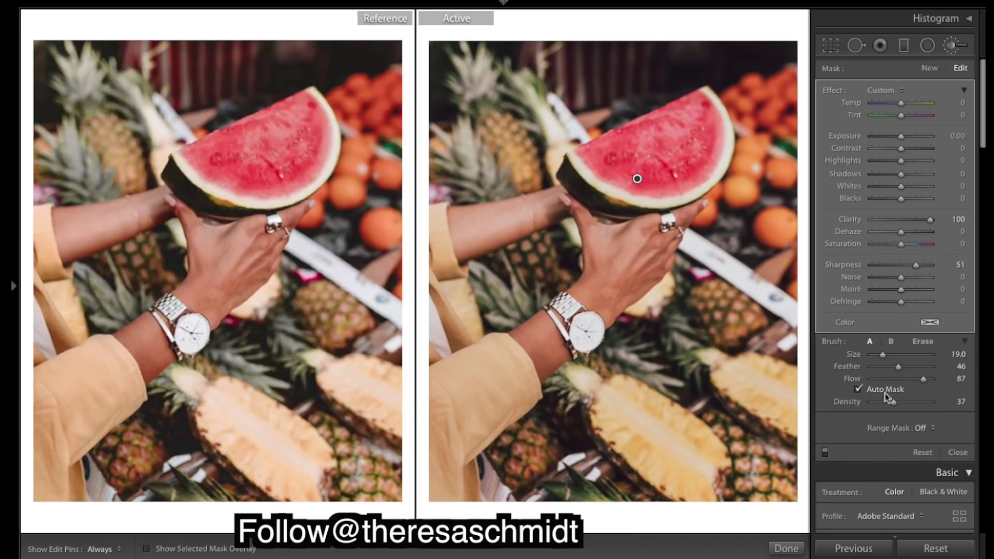
drag(922, 266, 923, 266)
click(795, 549)
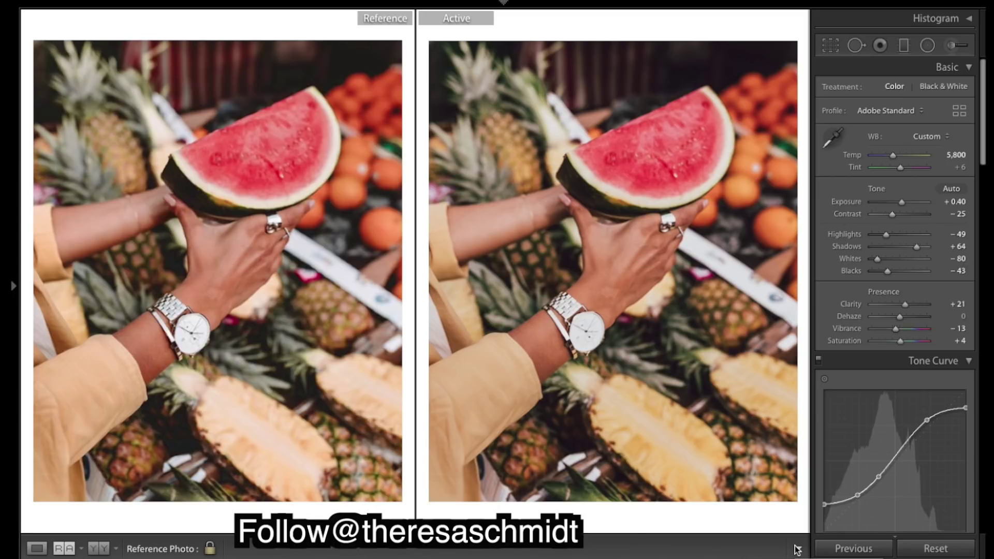
- Compare the edited photo with its original state and review the basic and tone curve settings
key(backslash)
key(backslash)
mouse_move(797, 558)
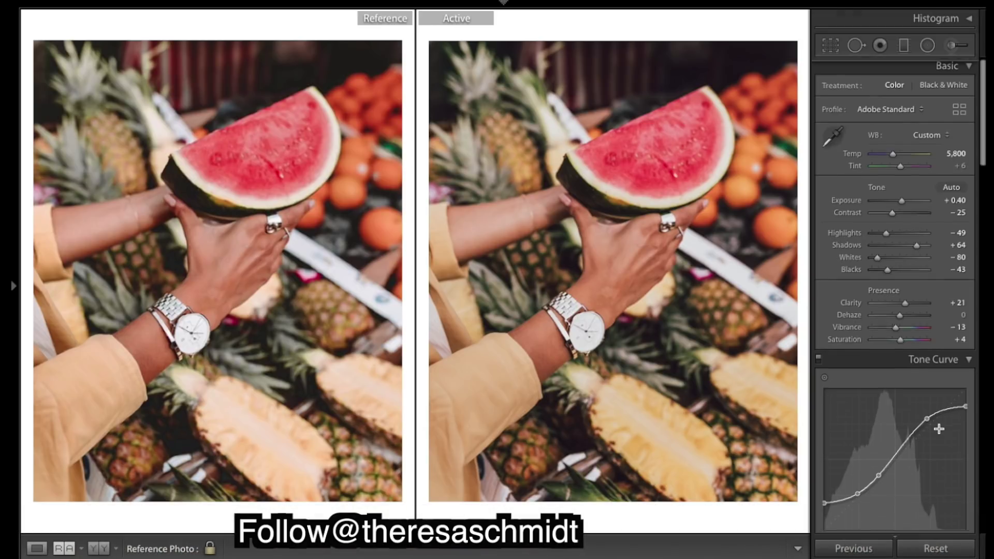
scroll(939, 428, down, 1)
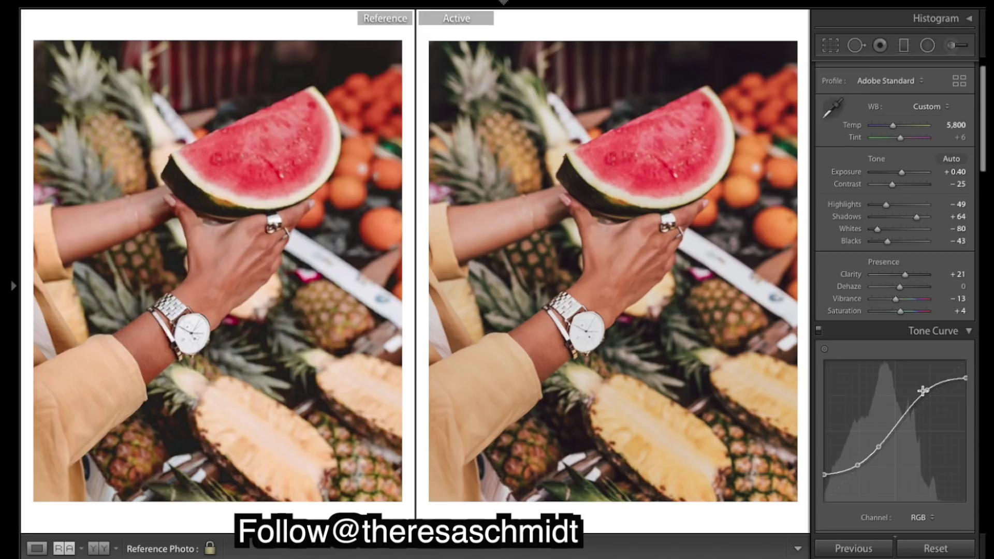
scroll(922, 390, down, 3)
scroll(923, 390, up, 5)
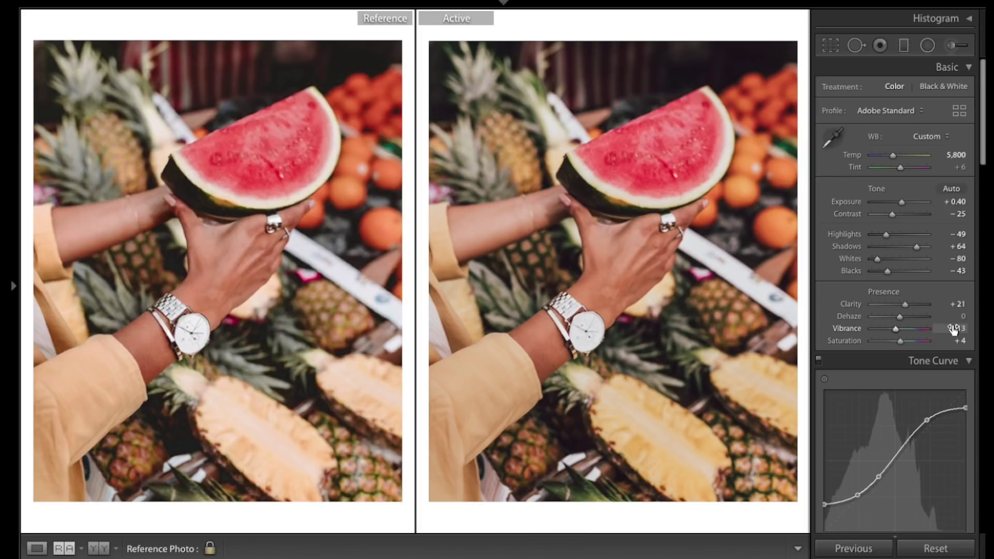
- Show the watermelon photo alone without the reference and compare its before and after states
key(backslash)
key(backslash)
key(d)
key(backslash)
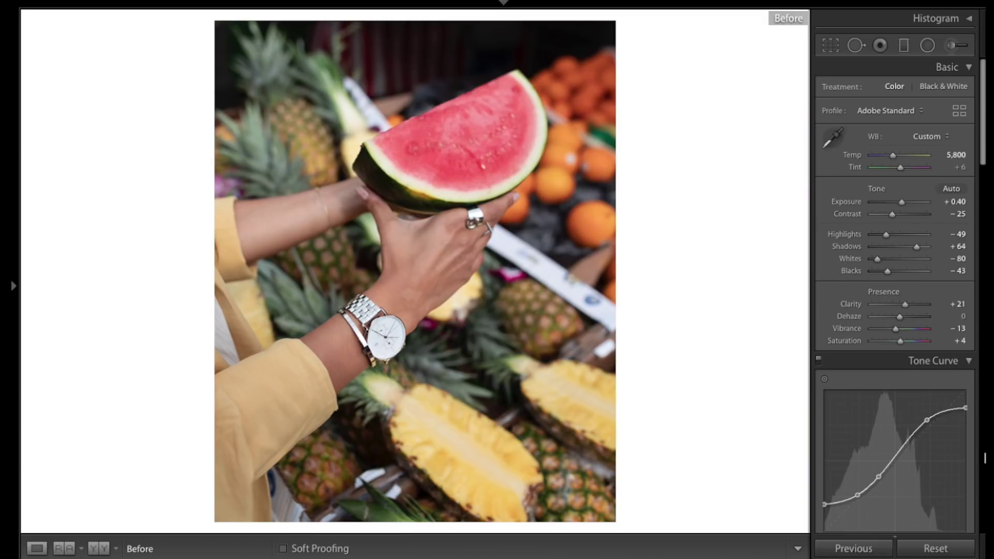
key(backslash)
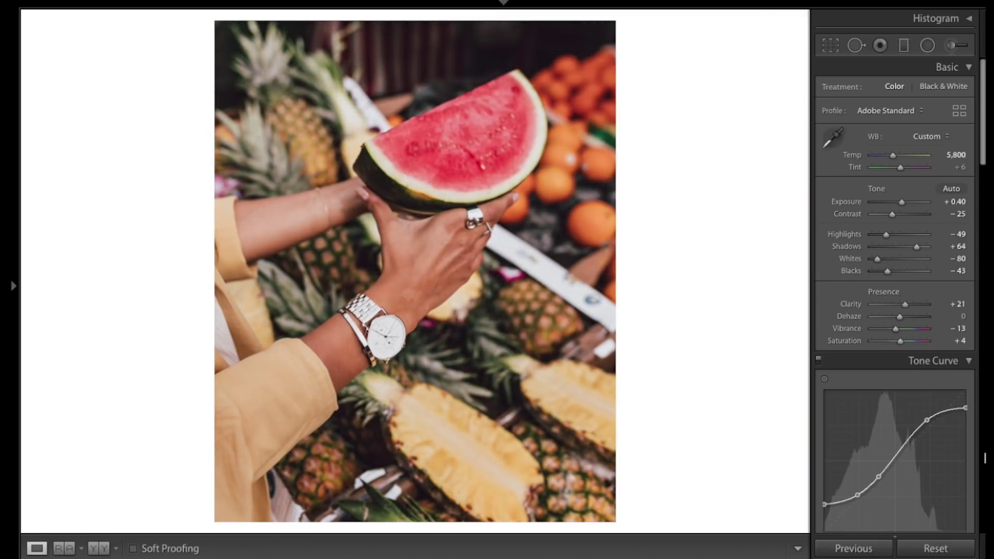